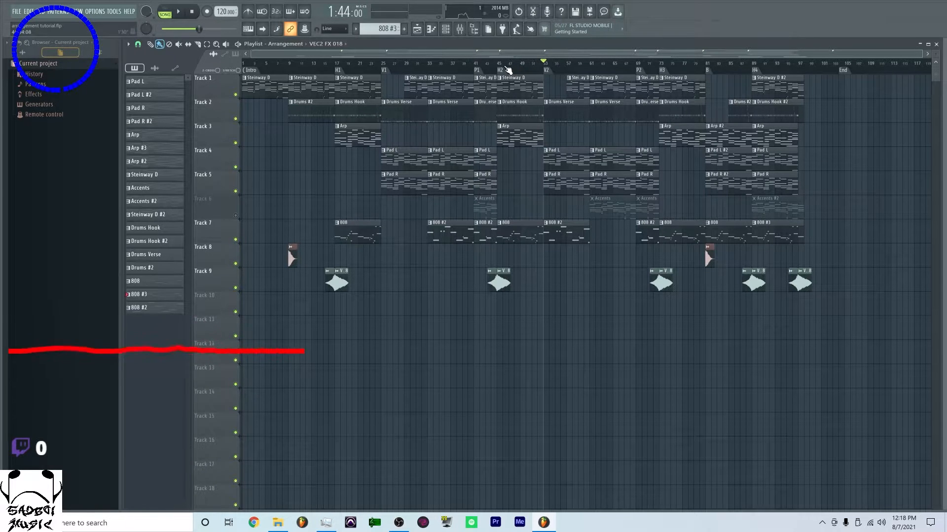
{"action": "left_click", "coordinate": [16, 11]}
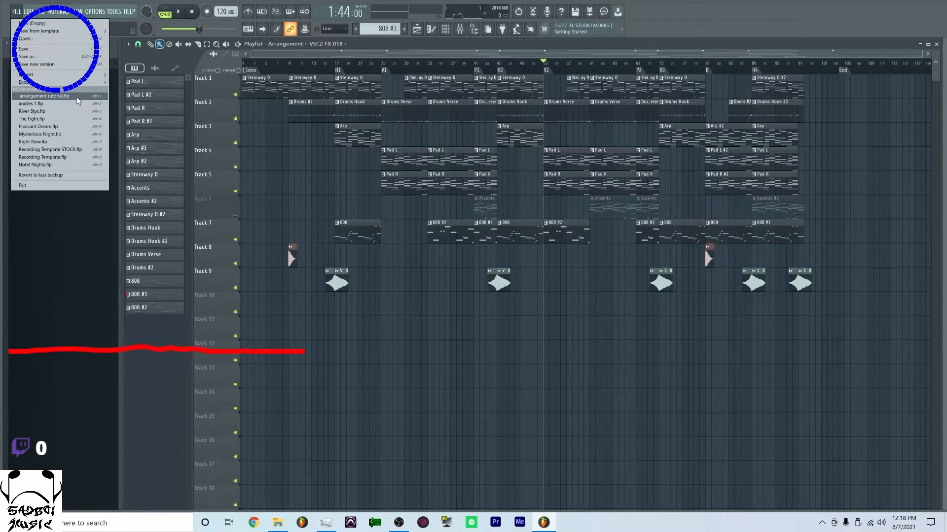
{"action": "left_click", "coordinate": [131, 50]}
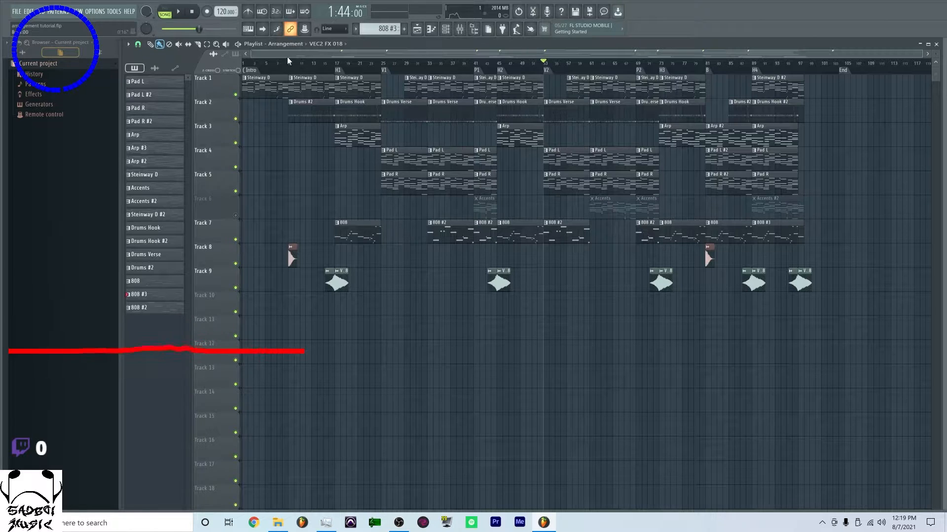
- Move the playhead through the song's section markers H1, V1, P1, H2, V2, P2, H3, B and H4, and return to the start
{"action": "key", "text": "space"}
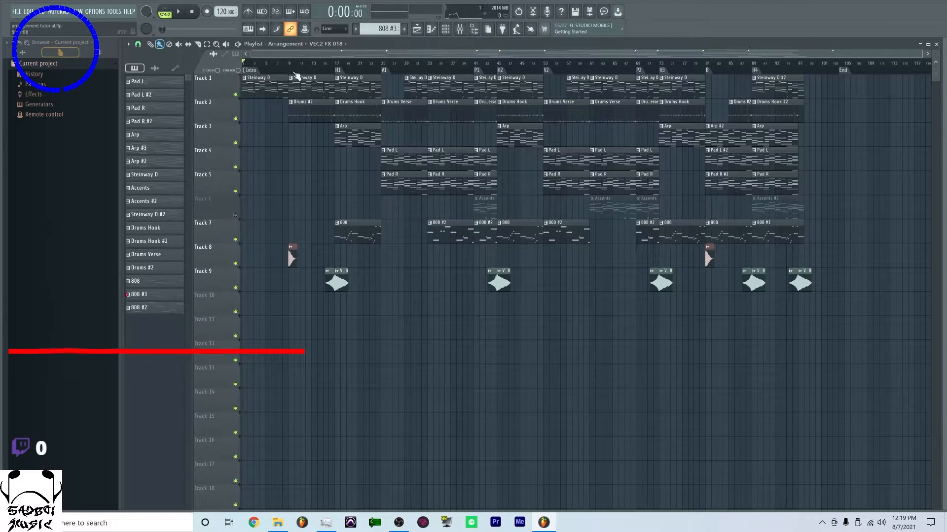
{"action": "left_click", "coordinate": [340, 69]}
{"action": "left_click", "coordinate": [387, 68]}
{"action": "left_click", "coordinate": [477, 67]}
{"action": "left_click", "coordinate": [499, 68]}
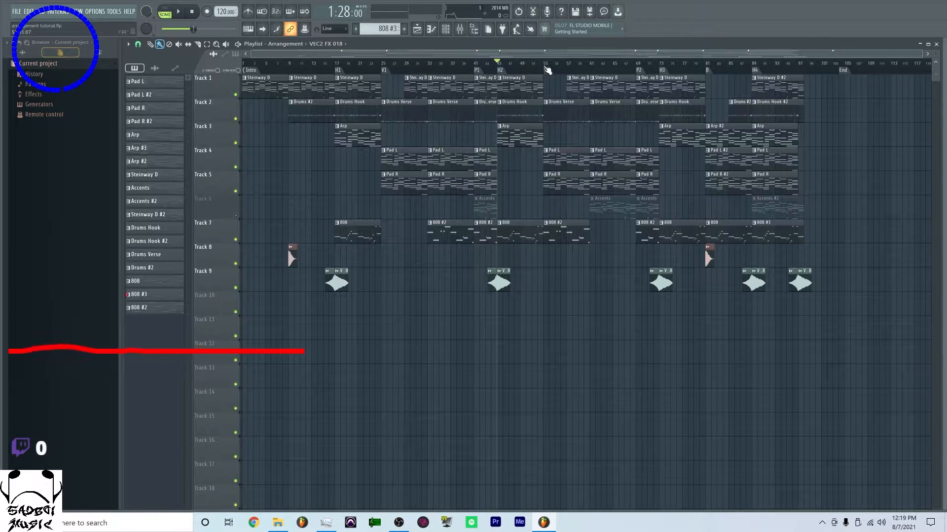
{"action": "left_click", "coordinate": [545, 67]}
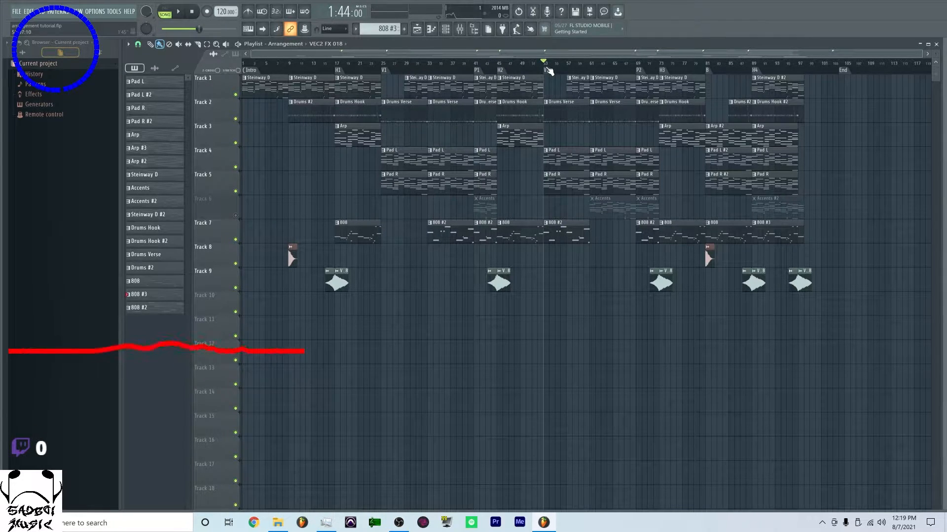
{"action": "left_click", "coordinate": [636, 68]}
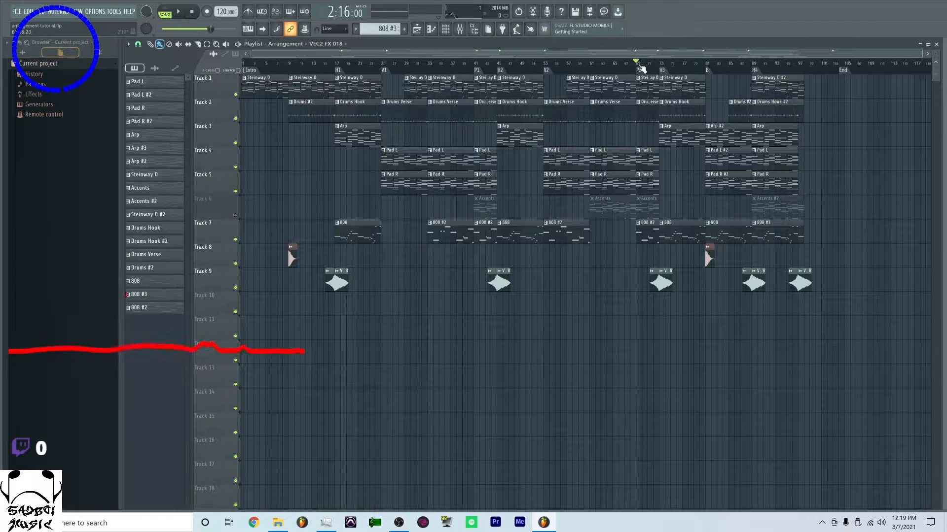
{"action": "left_click", "coordinate": [660, 67]}
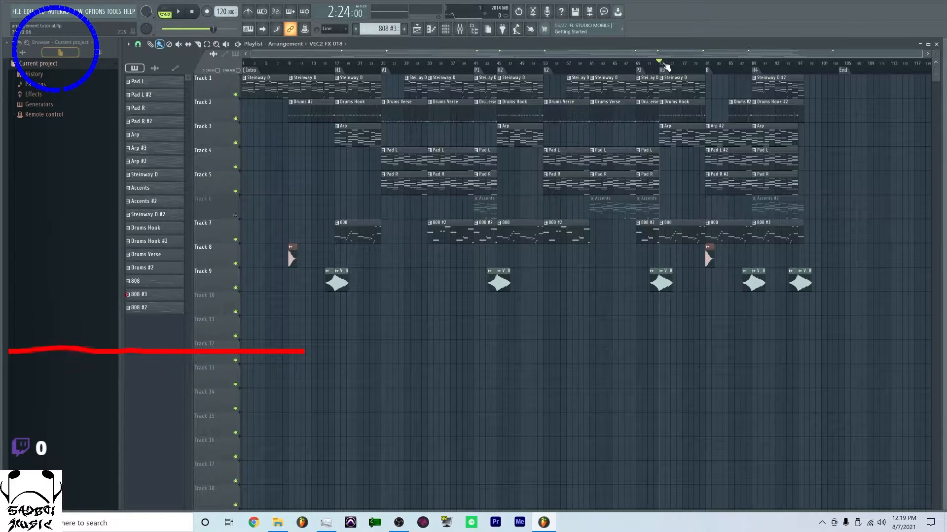
{"action": "left_click", "coordinate": [707, 68]}
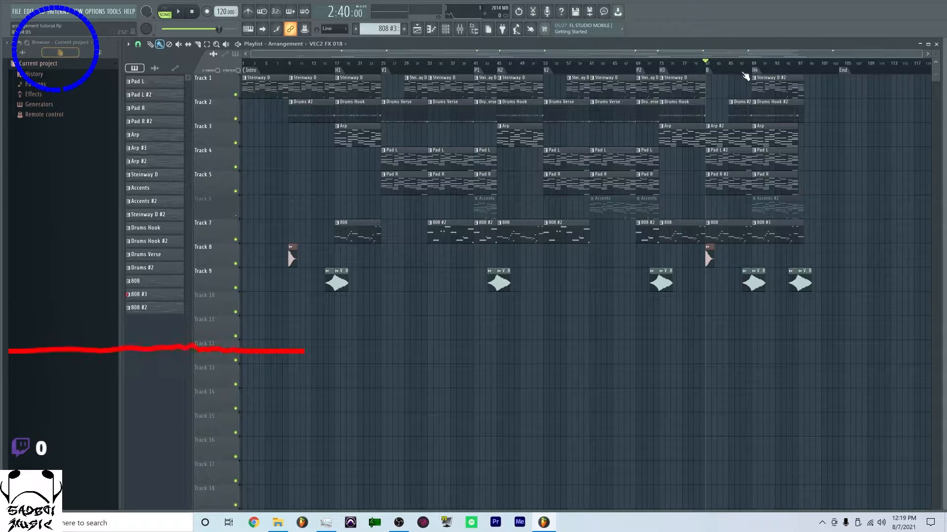
{"action": "left_click", "coordinate": [754, 67]}
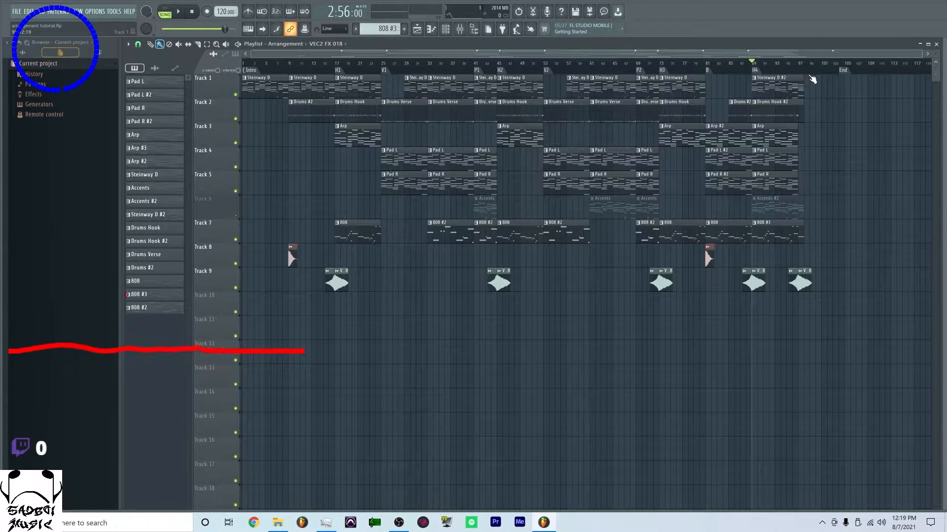
{"action": "left_click_drag", "start_coordinate": [811, 70], "coordinate": [840, 74]}
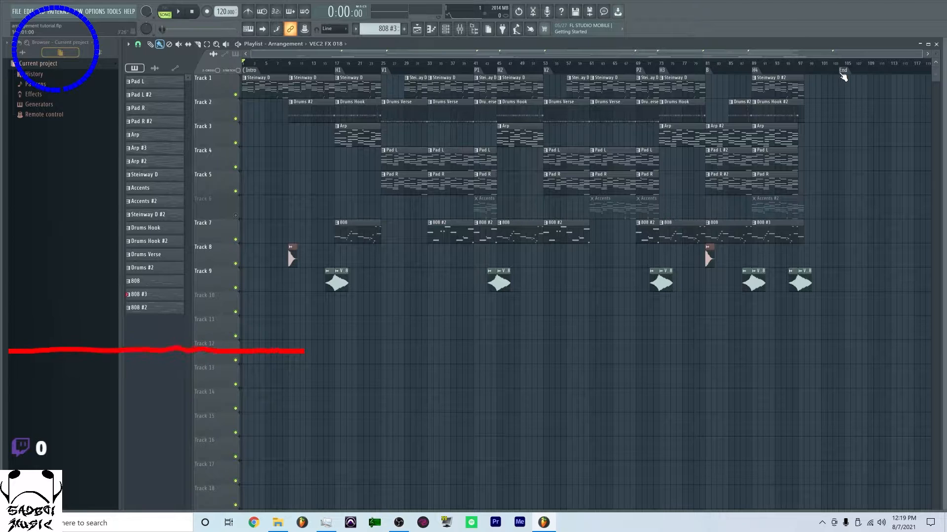
- Examine which clips play in each section, placing the playhead at V1, bar 33, P1, H2, V2, bar 61, P2 and H3
{"action": "left_click", "coordinate": [478, 65]}
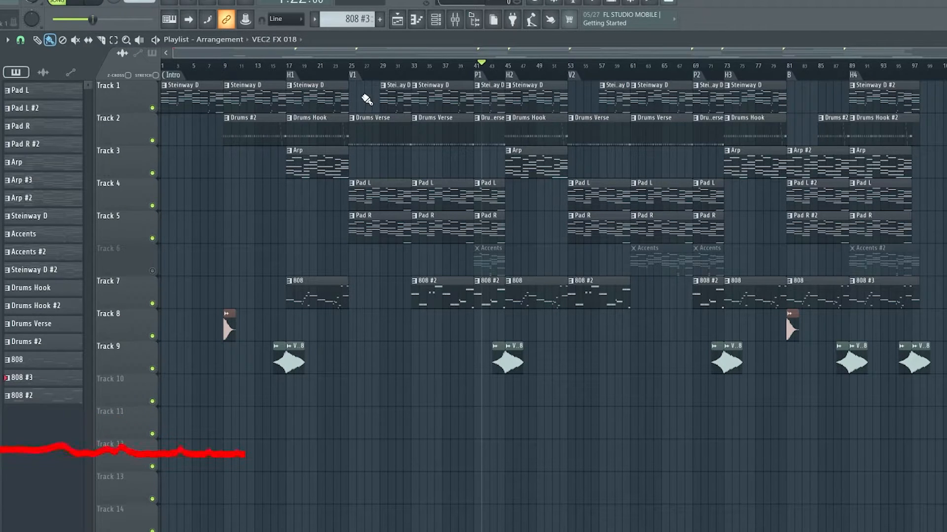
{"action": "left_click_drag", "start_coordinate": [351, 72], "coordinate": [354, 75]}
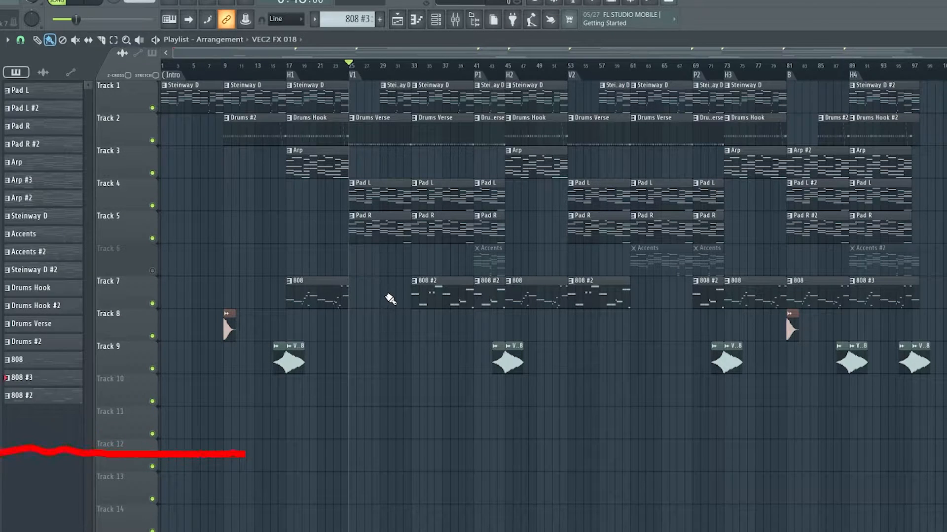
{"action": "left_click", "coordinate": [414, 77]}
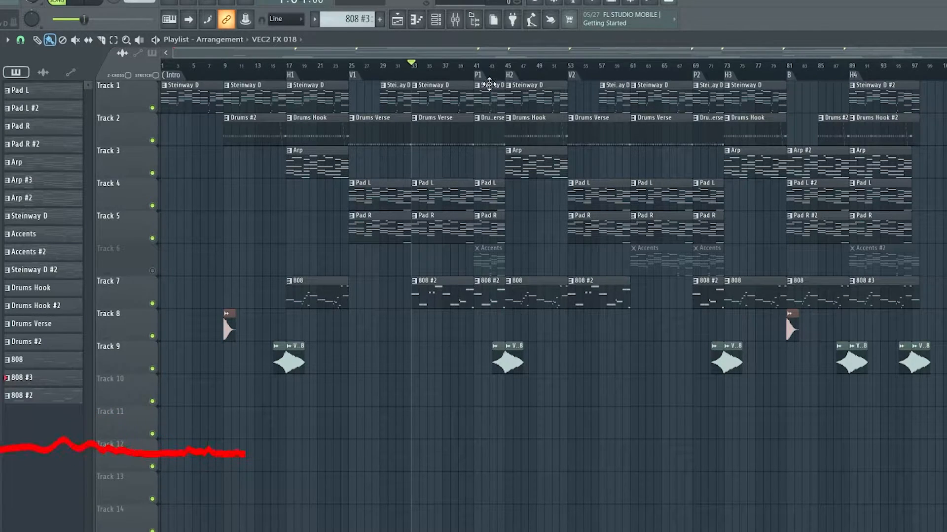
{"action": "left_click", "coordinate": [476, 74]}
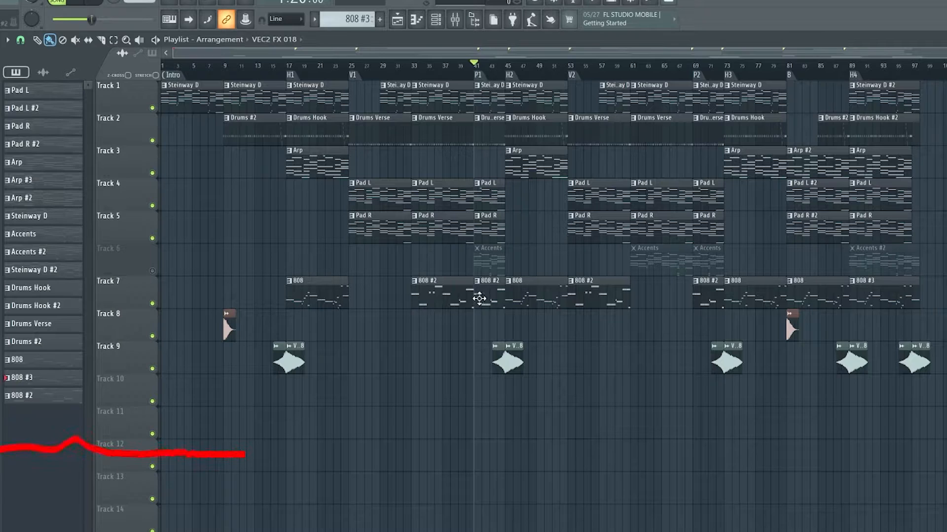
{"action": "left_click", "coordinate": [509, 69]}
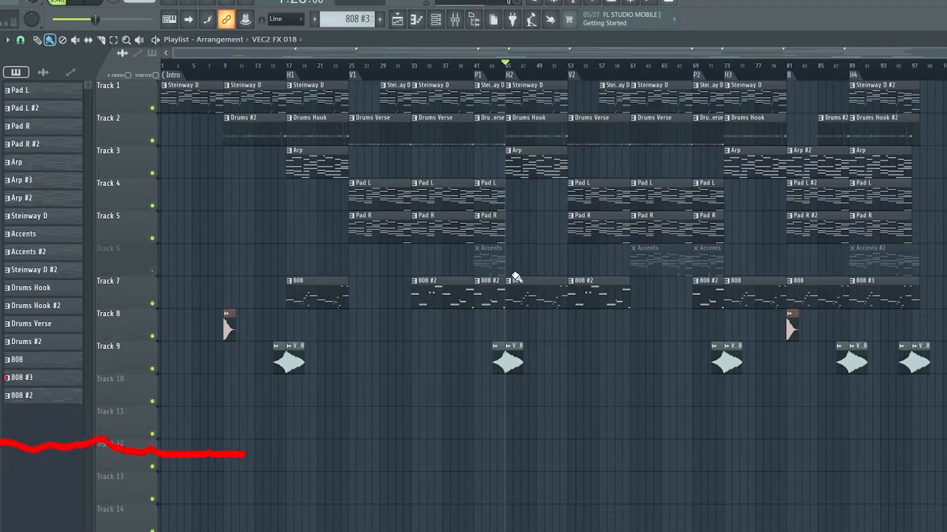
{"action": "left_click", "coordinate": [570, 72]}
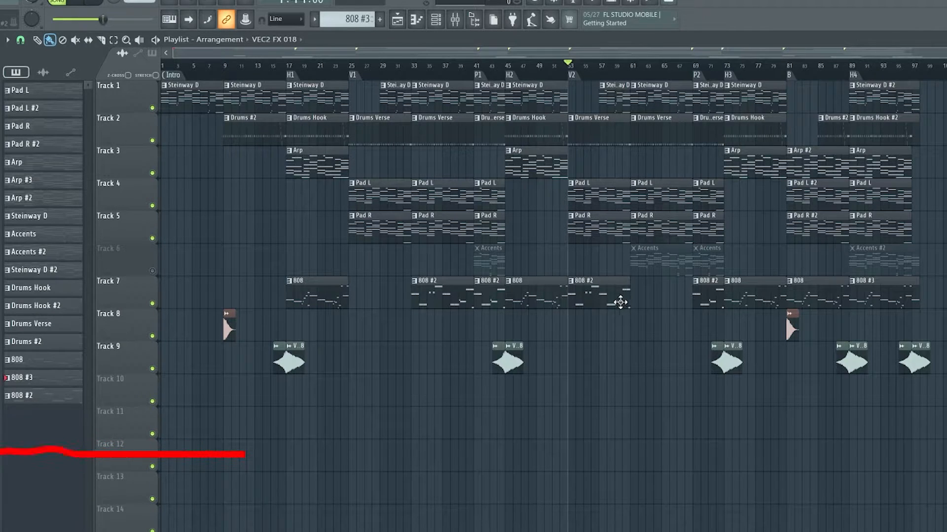
{"action": "left_click", "coordinate": [634, 72]}
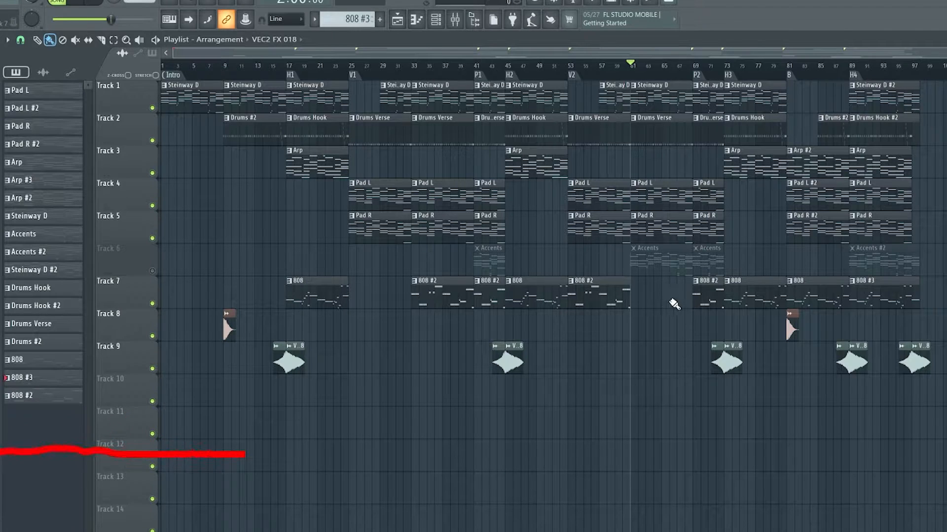
{"action": "left_click", "coordinate": [694, 66]}
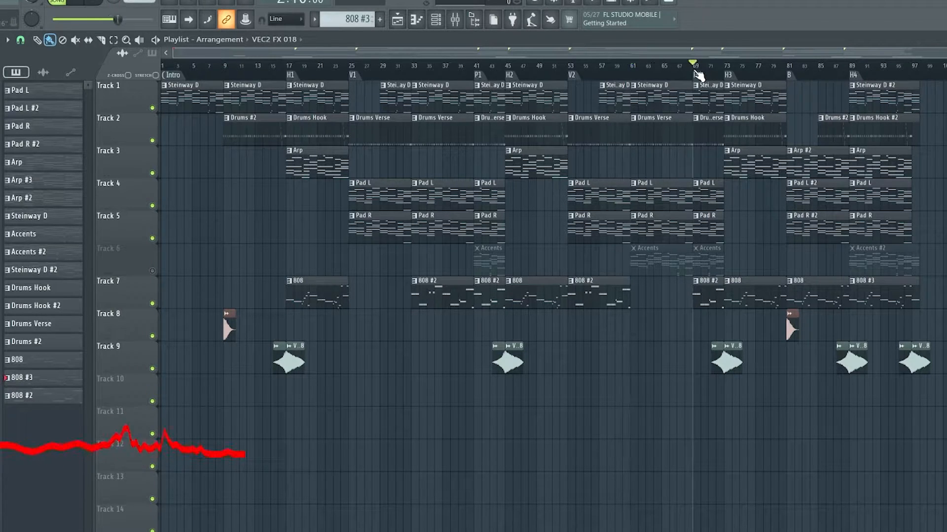
{"action": "left_click", "coordinate": [726, 75]}
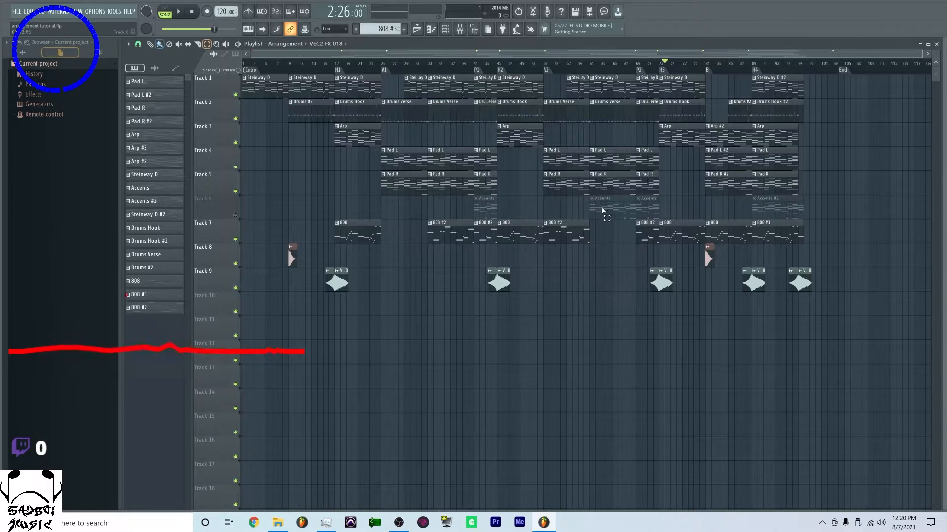
- Unmute Track 6, which holds the Accents clips
{"action": "mouse_move", "coordinate": [594, 234]}
{"action": "left_mouse_down"}
{"action": "mouse_move", "coordinate": [638, 238]}
{"action": "mouse_move", "coordinate": [627, 238]}
{"action": "left_mouse_up"}
{"action": "right_click", "coordinate": [629, 237]}
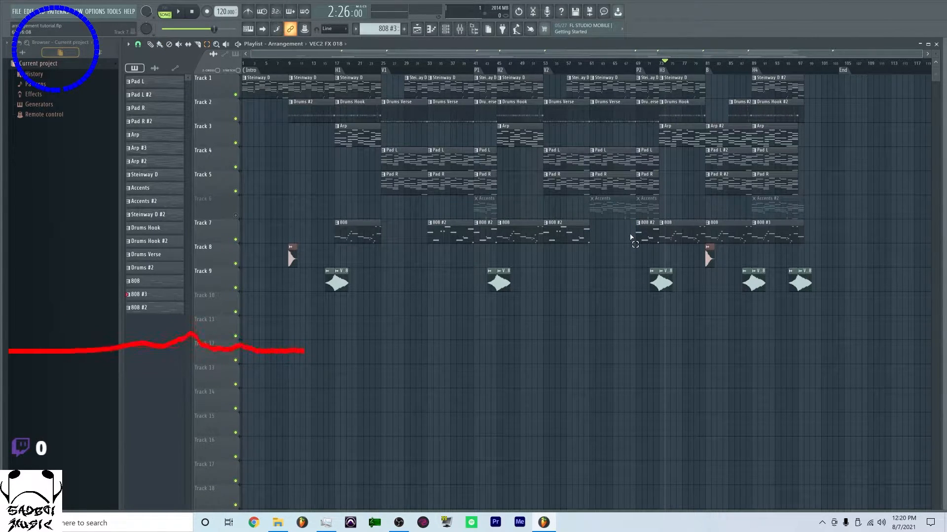
{"action": "left_click", "coordinate": [236, 215]}
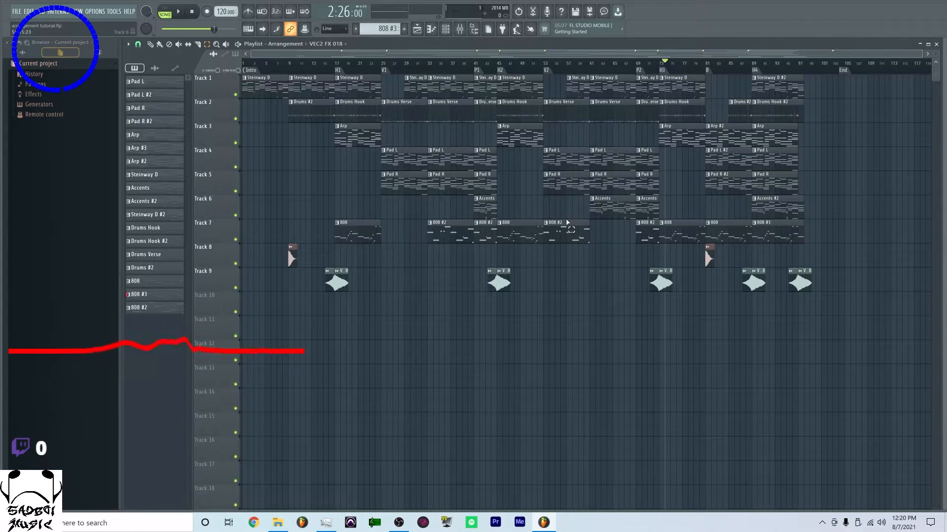
- Open the Accents pattern in the piano roll, switch playback to pattern mode and play it
{"action": "double_click", "coordinate": [606, 211]}
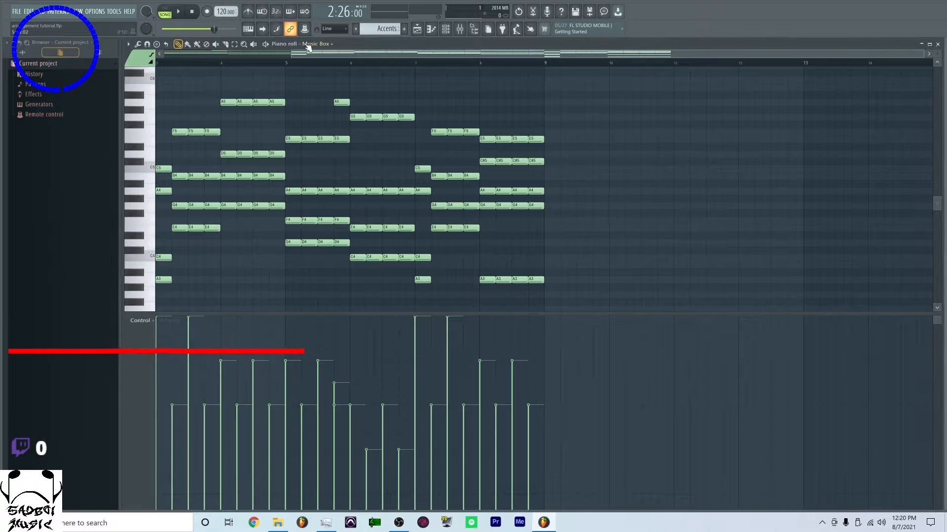
{"action": "left_click", "coordinate": [166, 13]}
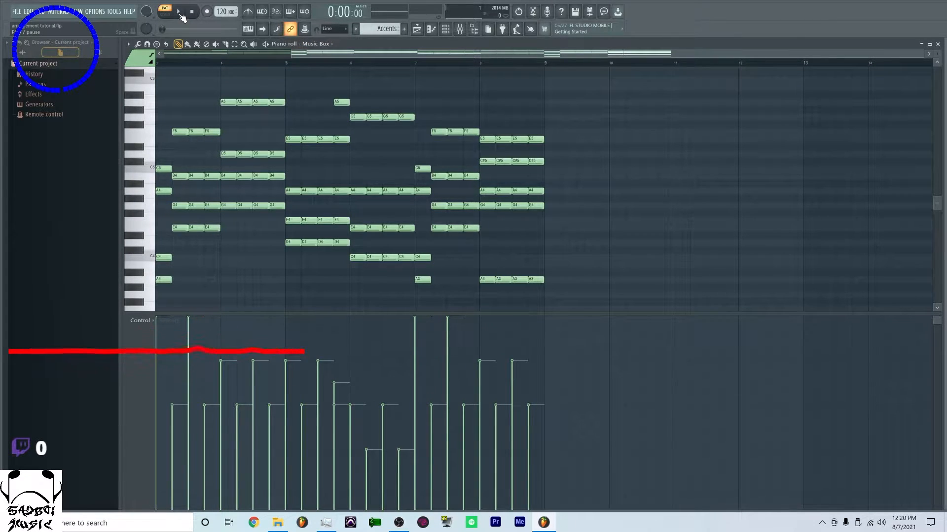
{"action": "left_click", "coordinate": [181, 14]}
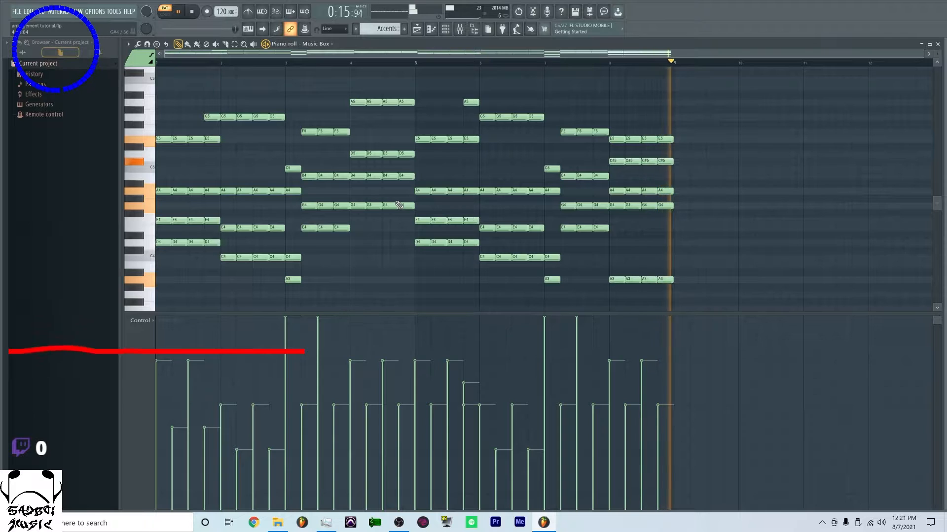
- Inspect the low A2 notes in the Accents pattern's last bar by selecting them, and stop playback
{"action": "scroll", "coordinate": [399, 212], "scroll_direction": "down", "scroll_amount": 3}
{"action": "scroll", "coordinate": [407, 213], "scroll_direction": "down", "scroll_amount": 5}
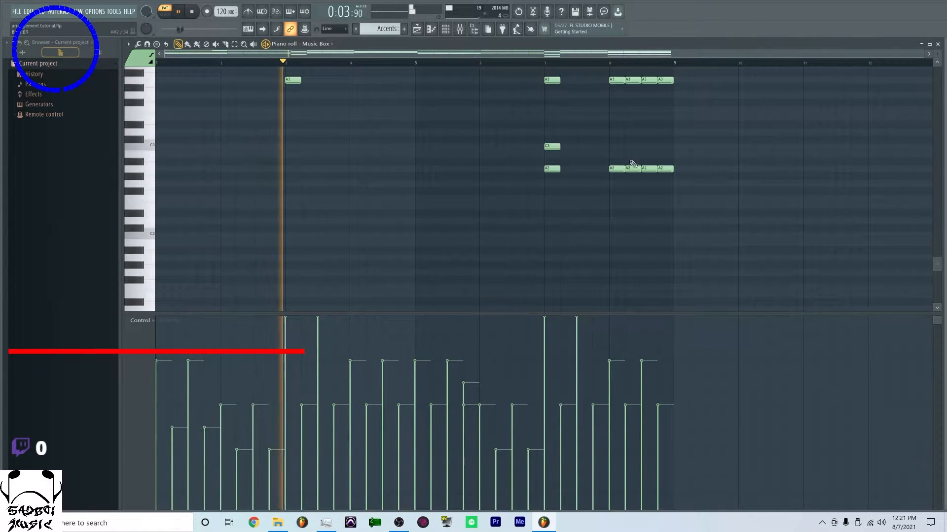
{"action": "left_click_drag", "start_coordinate": [612, 168], "coordinate": [664, 169]}
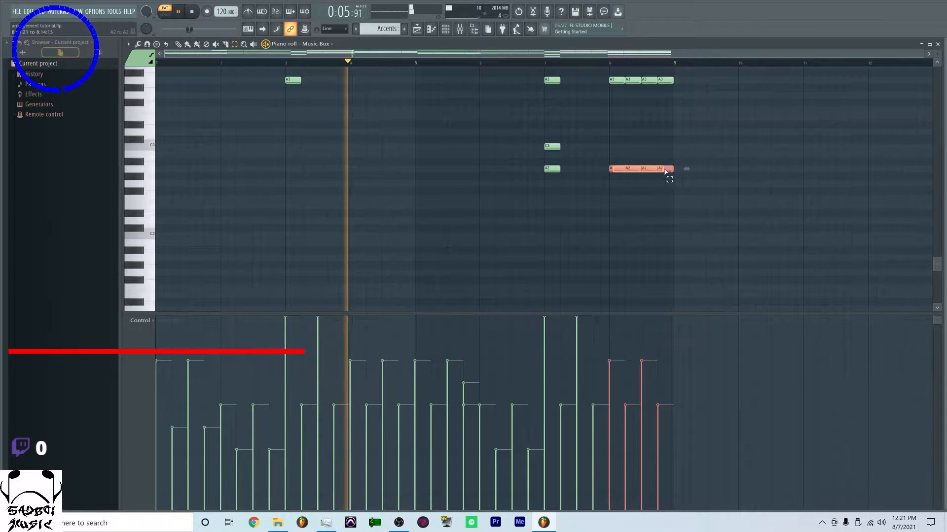
{"action": "left_click", "coordinate": [629, 161]}
{"action": "left_click", "coordinate": [631, 169]}
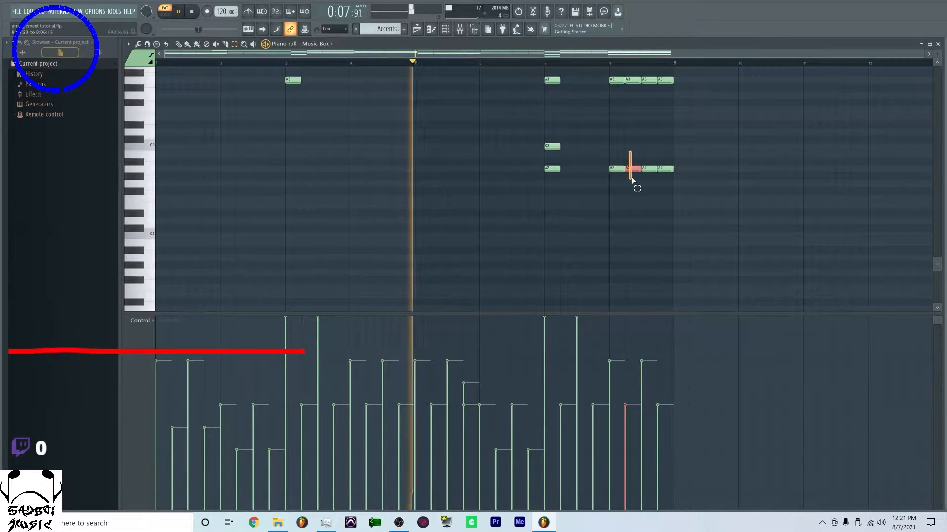
{"action": "scroll", "coordinate": [661, 249], "scroll_direction": "up", "scroll_amount": 6}
{"action": "key", "text": "space"}
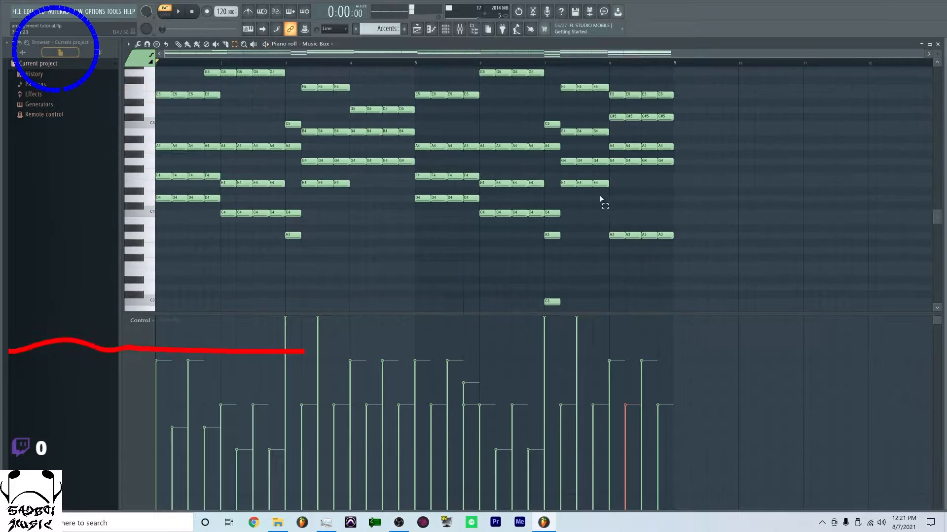
- Open the Music Box channel's FLEX instrument from the channel rack to review its preset, and close it
{"action": "left_click", "coordinate": [446, 29]}
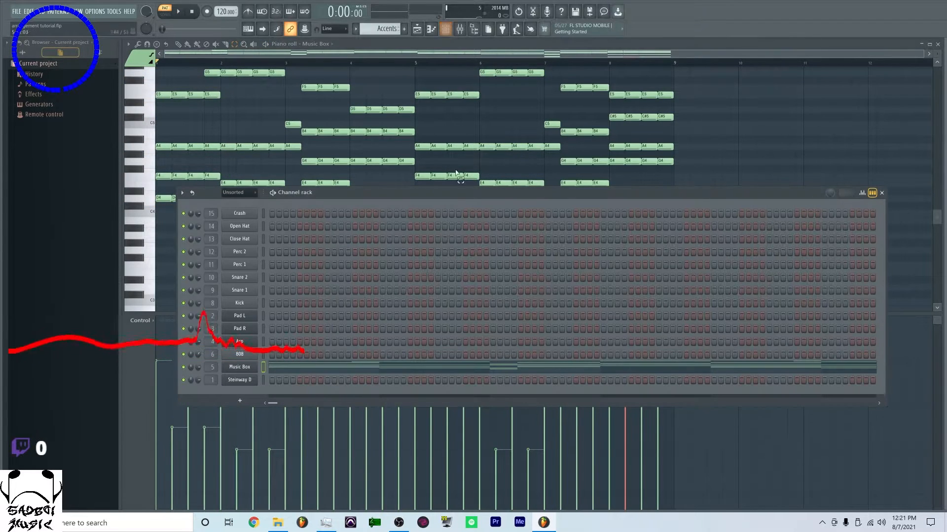
{"action": "left_click", "coordinate": [243, 369]}
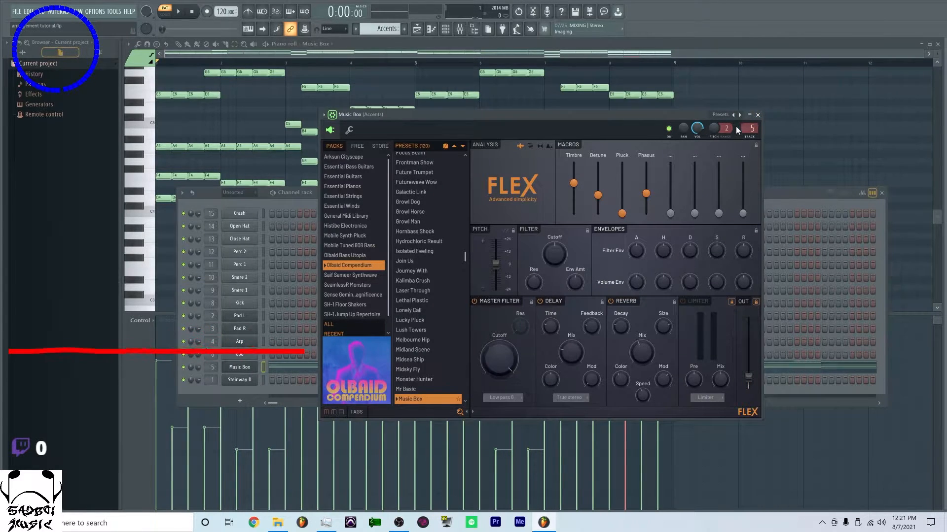
{"action": "left_click", "coordinate": [757, 115]}
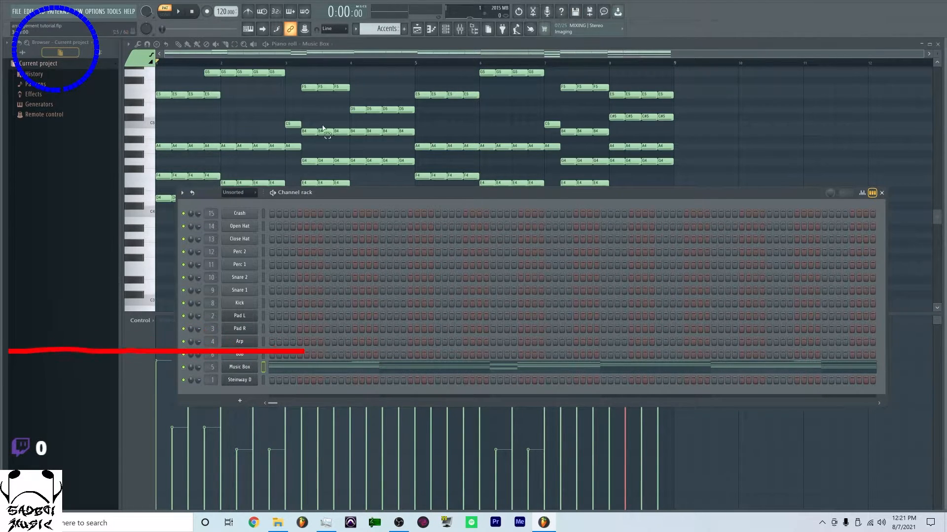
- Return to the piano roll, look over the Accents notes and switch to the Steinway D pattern
{"action": "left_click", "coordinate": [378, 45]}
{"action": "scroll", "coordinate": [420, 180], "scroll_direction": "down", "scroll_amount": 5}
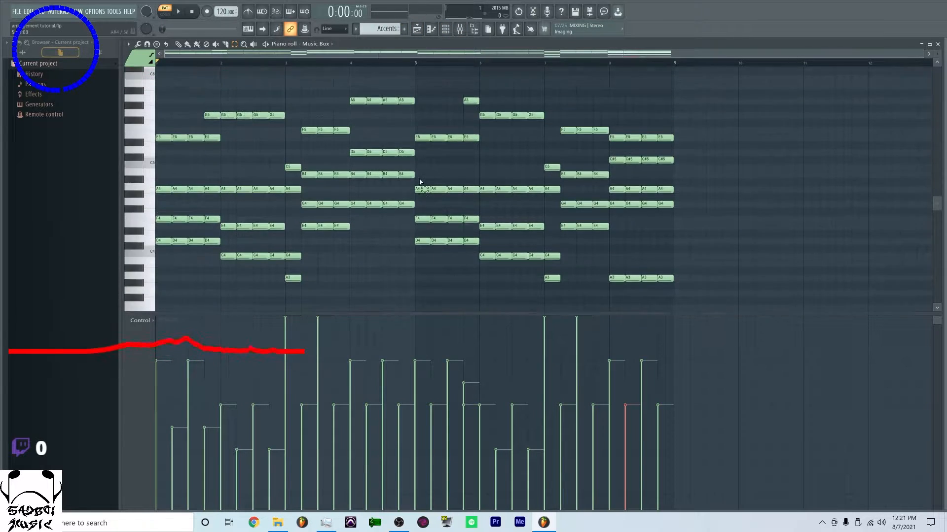
{"action": "scroll", "coordinate": [419, 175], "scroll_direction": "up", "scroll_amount": 6}
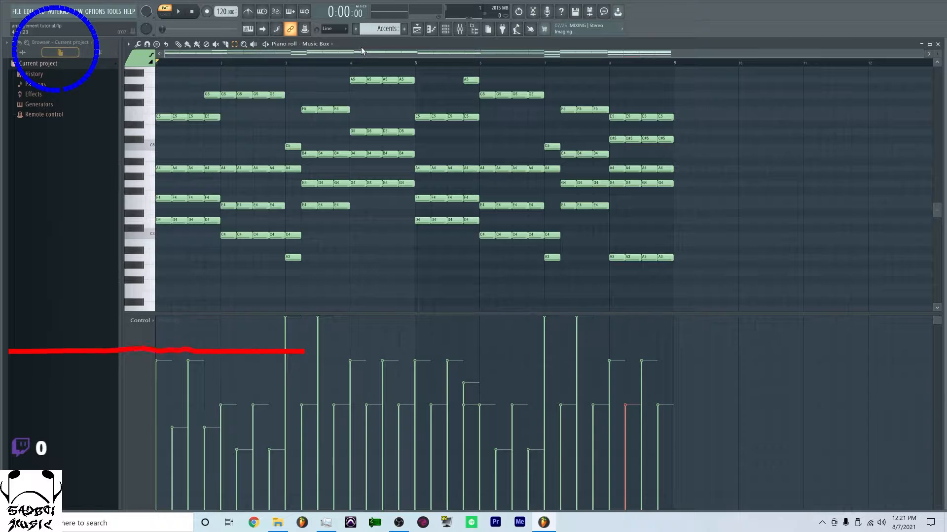
{"action": "left_click", "coordinate": [383, 28]}
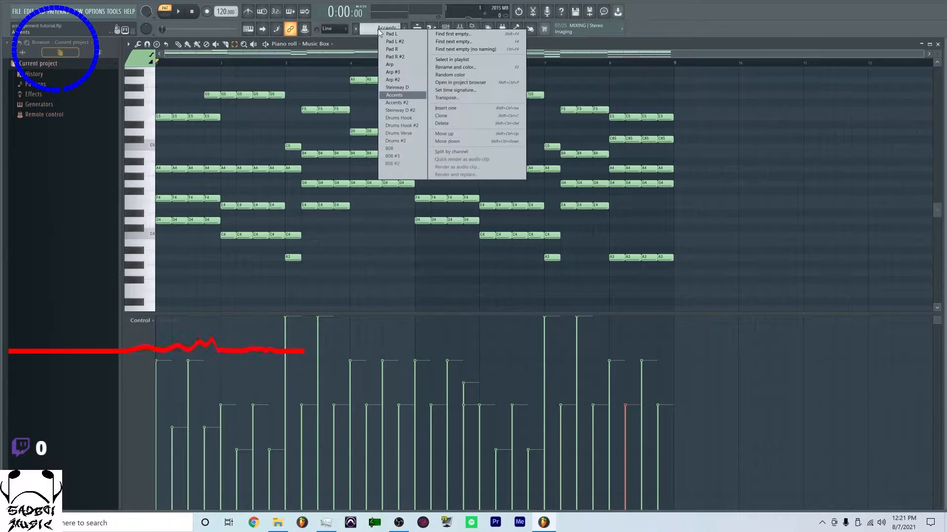
{"action": "left_click", "coordinate": [404, 88]}
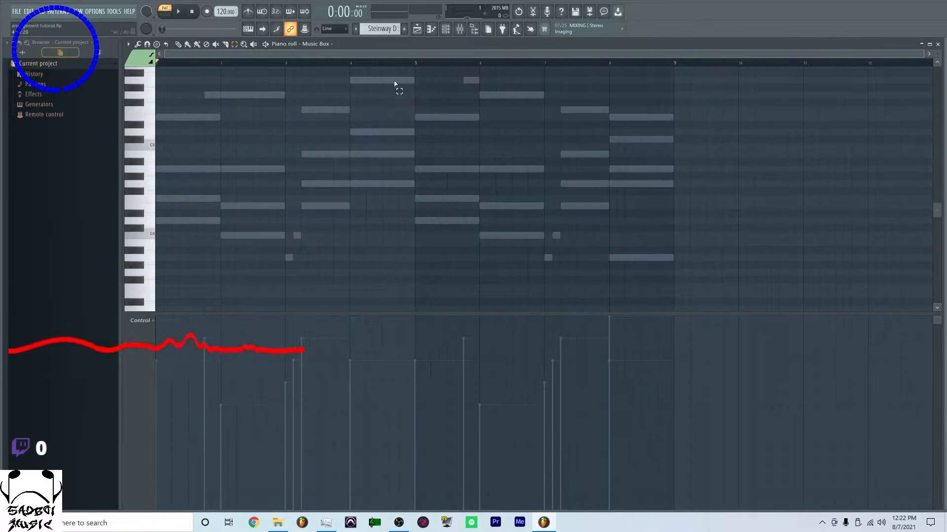
- Show the Steinway D channel's notes in the piano roll and select all of them
{"action": "left_click", "coordinate": [325, 44]}
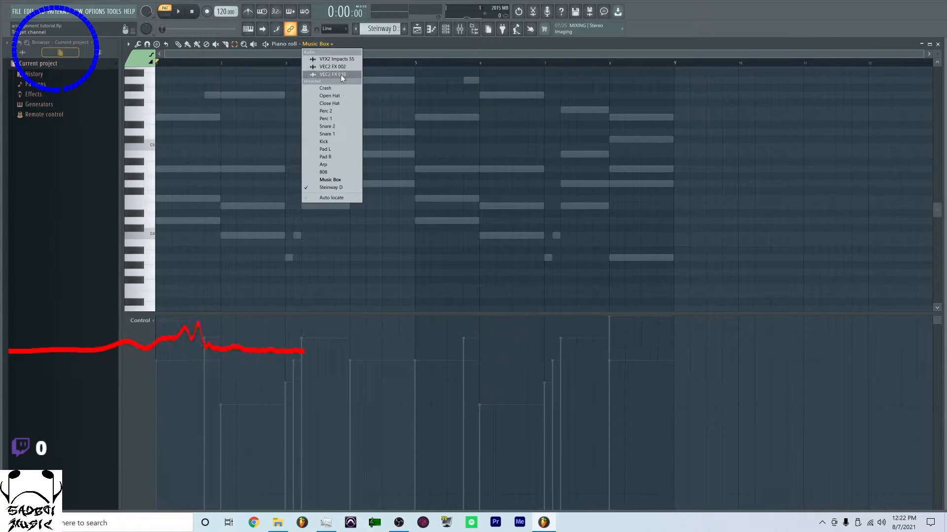
{"action": "left_click", "coordinate": [346, 186]}
{"action": "scroll", "coordinate": [486, 202], "scroll_direction": "up", "scroll_amount": 3}
{"action": "scroll", "coordinate": [486, 202], "scroll_direction": "down", "scroll_amount": 4}
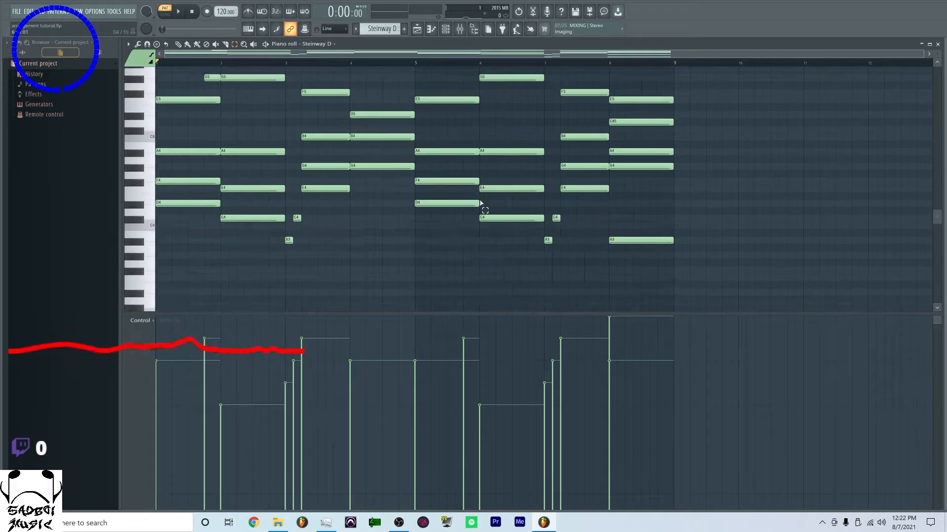
{"action": "key", "text": "ctrl+a"}
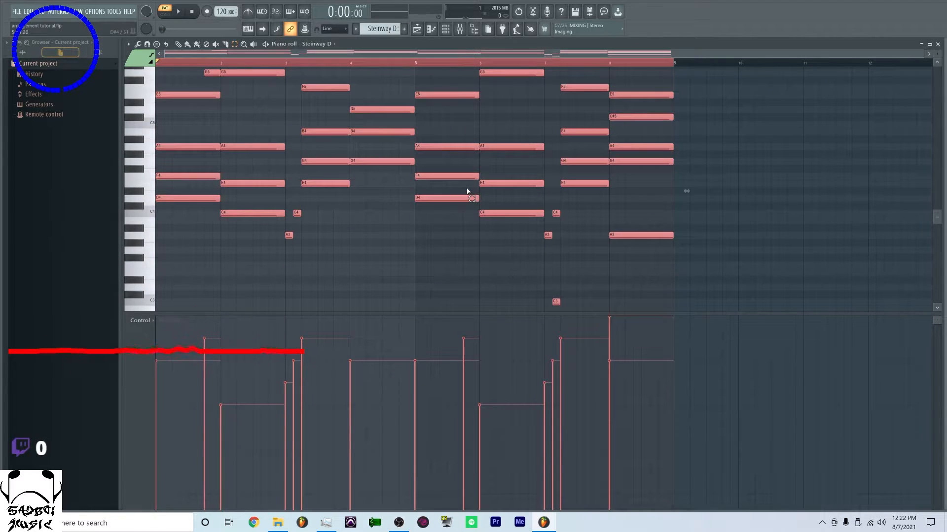
- Switch to the Accents pattern and target its Steinway D channel in the piano roll
{"action": "left_click", "coordinate": [387, 32]}
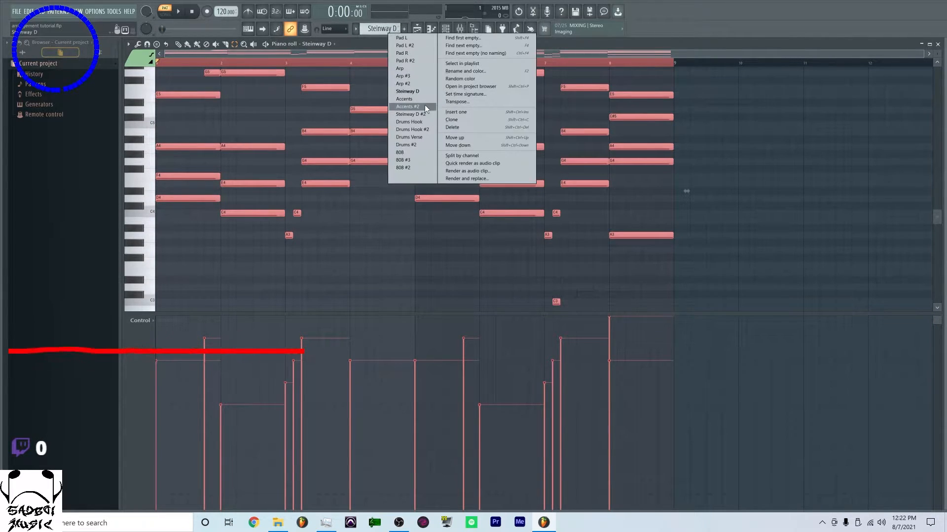
{"action": "left_click", "coordinate": [421, 98]}
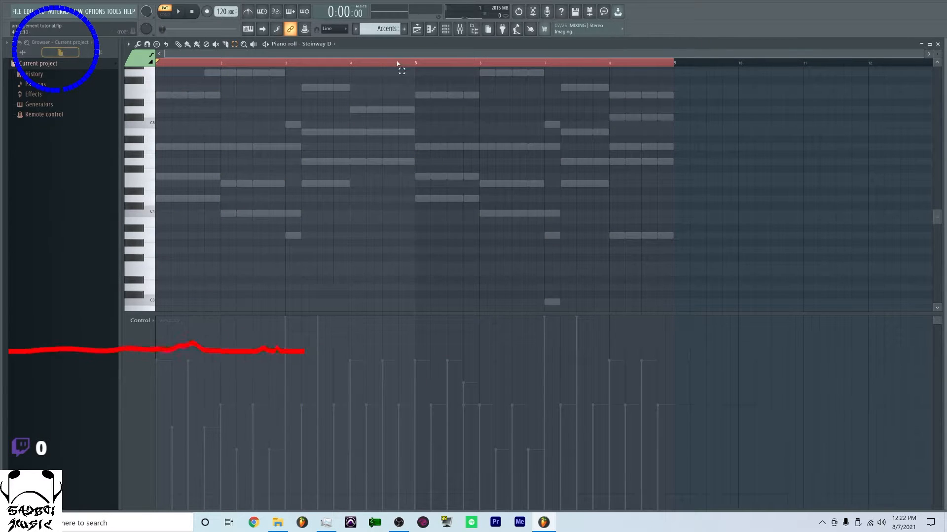
{"action": "left_click", "coordinate": [333, 44]}
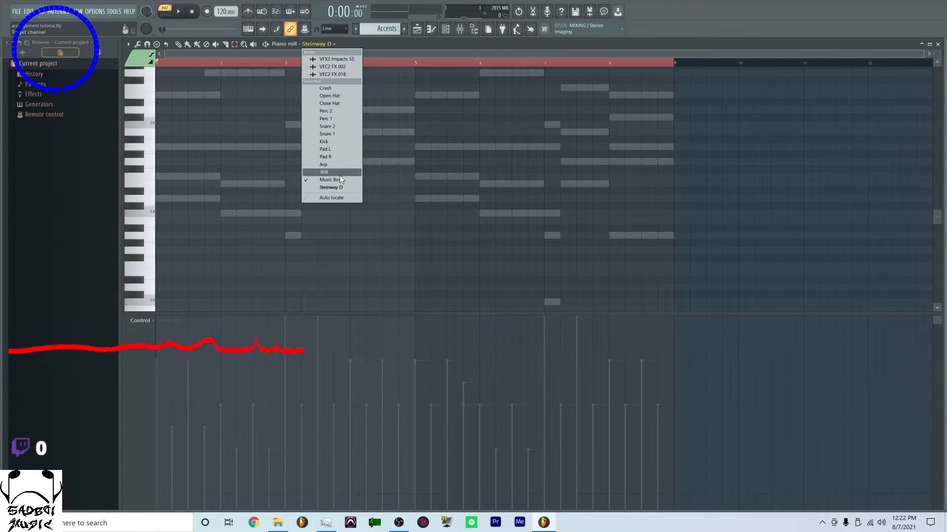
{"action": "left_click", "coordinate": [351, 190]}
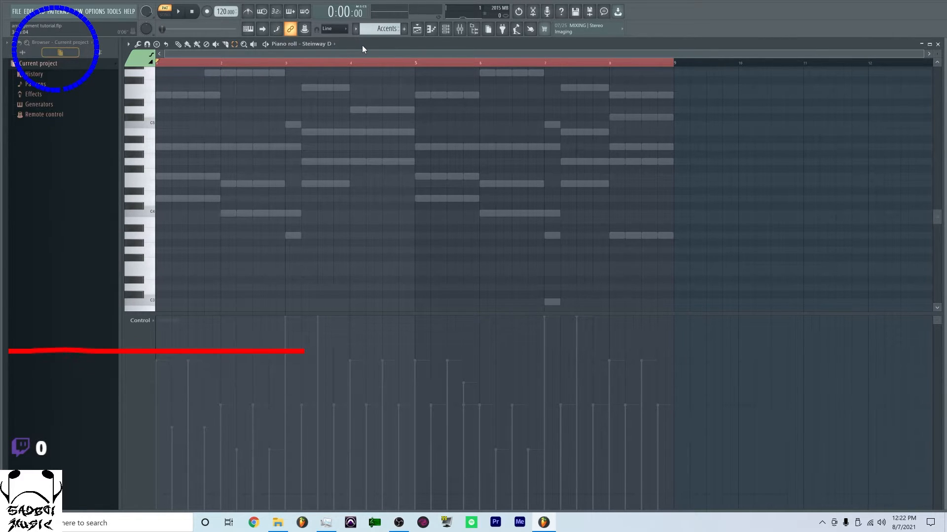
- Return to the Steinway D pattern, copy its notes and paste them into the Accents pattern's Steinway D channel
{"action": "scroll", "coordinate": [375, 29], "scroll_direction": "down", "scroll_amount": 1}
{"action": "left_click", "coordinate": [371, 31]}
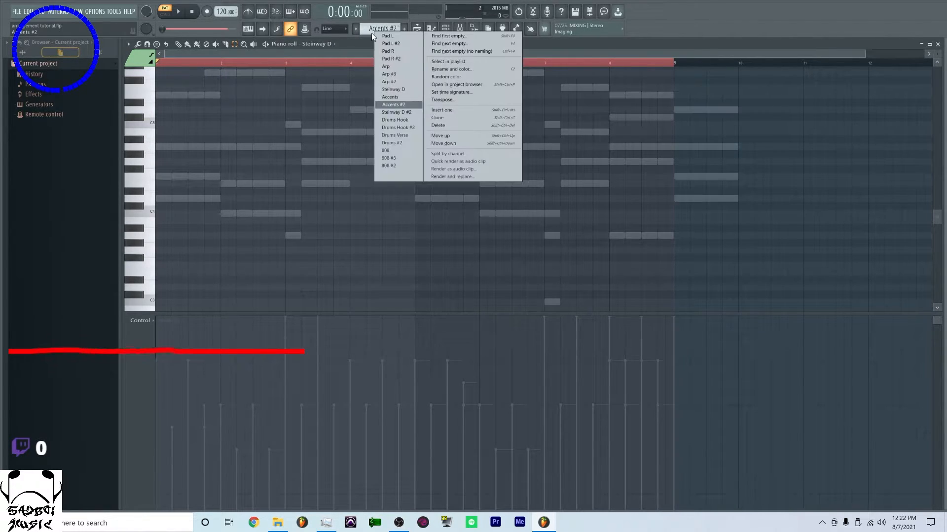
{"action": "left_click", "coordinate": [407, 89]}
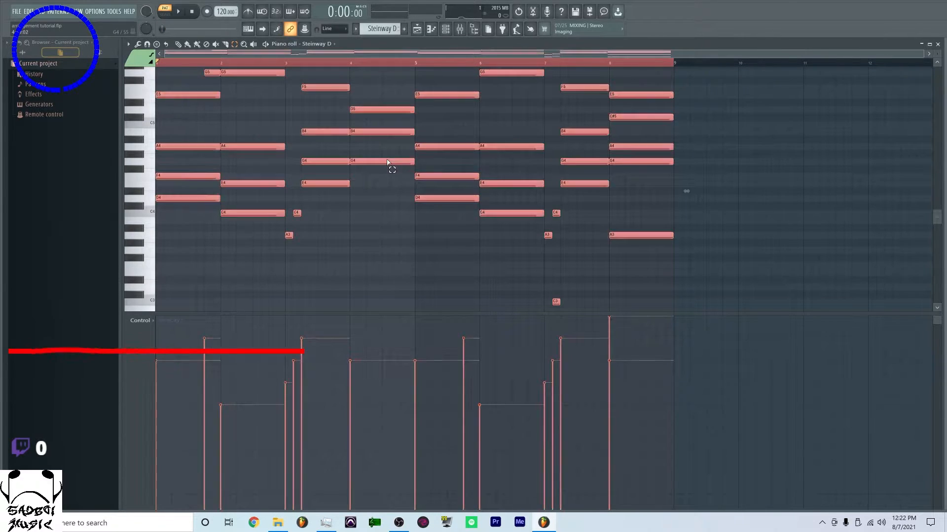
{"action": "left_click", "coordinate": [386, 29]}
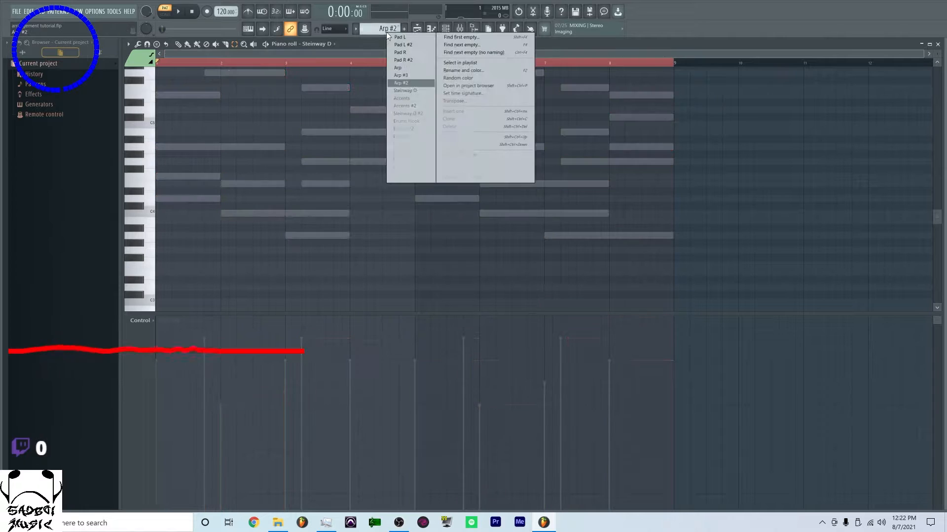
{"action": "left_click", "coordinate": [409, 90]}
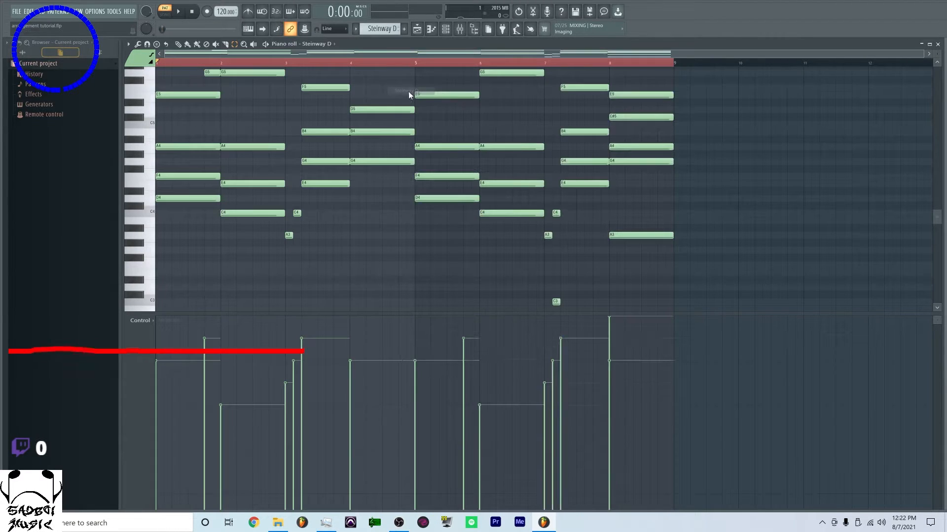
{"action": "left_click", "coordinate": [389, 31]}
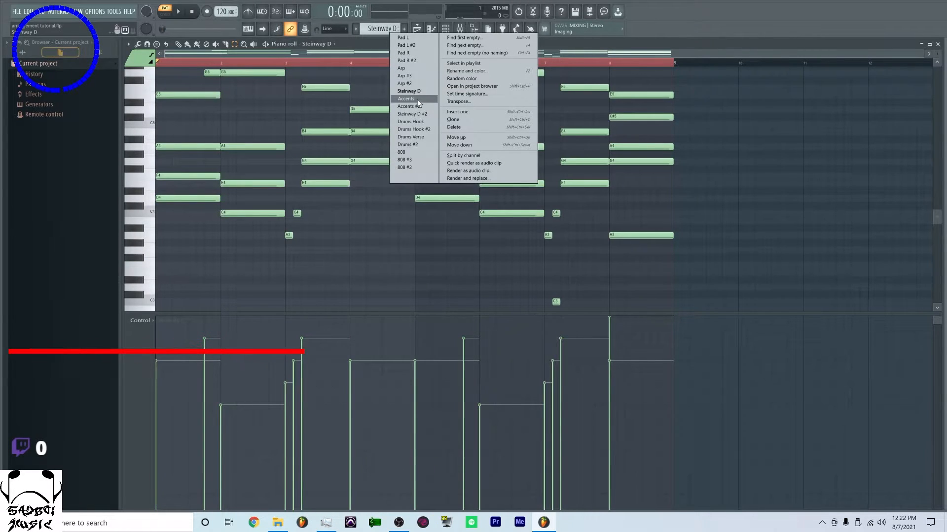
{"action": "left_click", "coordinate": [417, 99]}
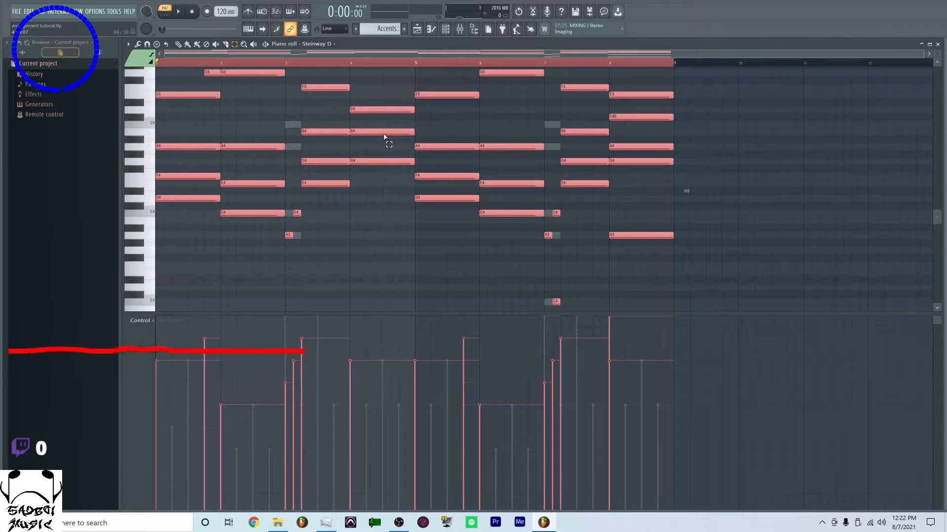
- Switch the Accents pattern to the Music Box channel and compare its repeated notes with the pasted Steinway D chords
{"action": "left_click", "coordinate": [320, 43]}
{"action": "left_click", "coordinate": [334, 44]}
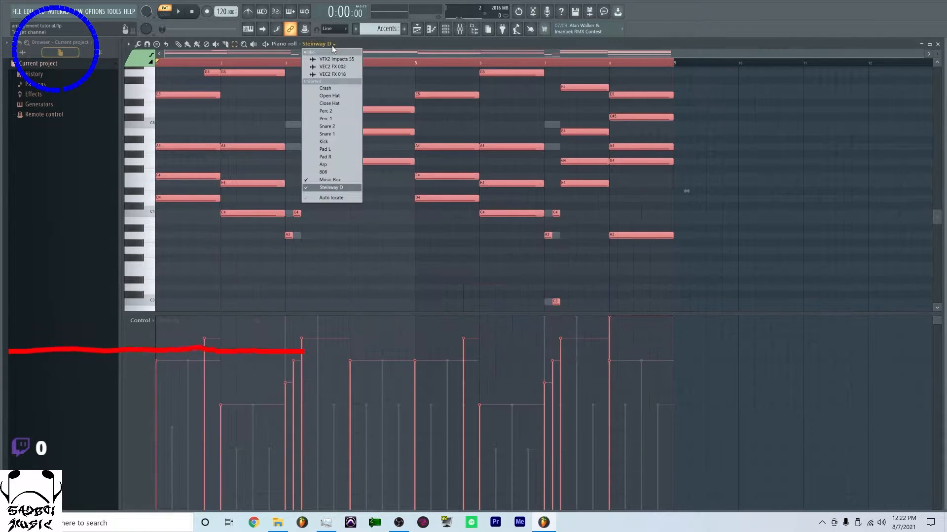
{"action": "left_click", "coordinate": [338, 179]}
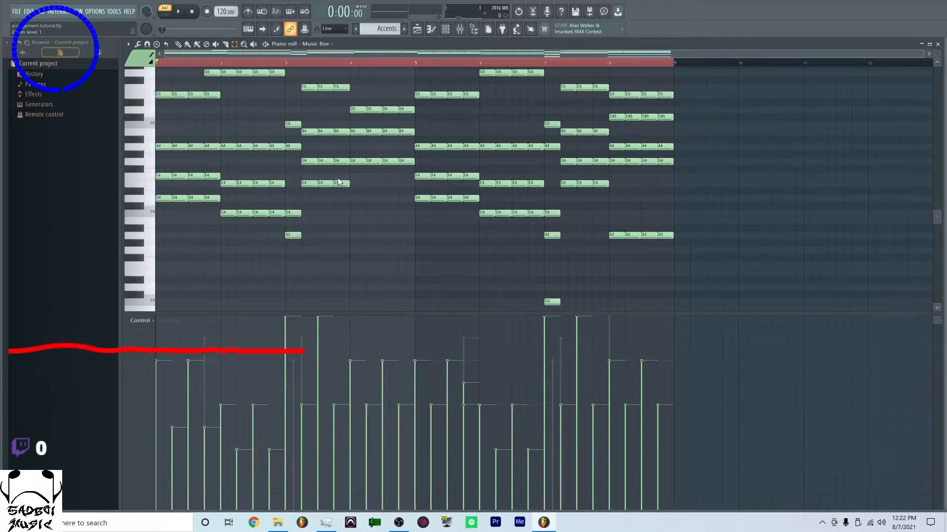
{"action": "scroll", "coordinate": [345, 197], "scroll_direction": "up", "scroll_amount": 3}
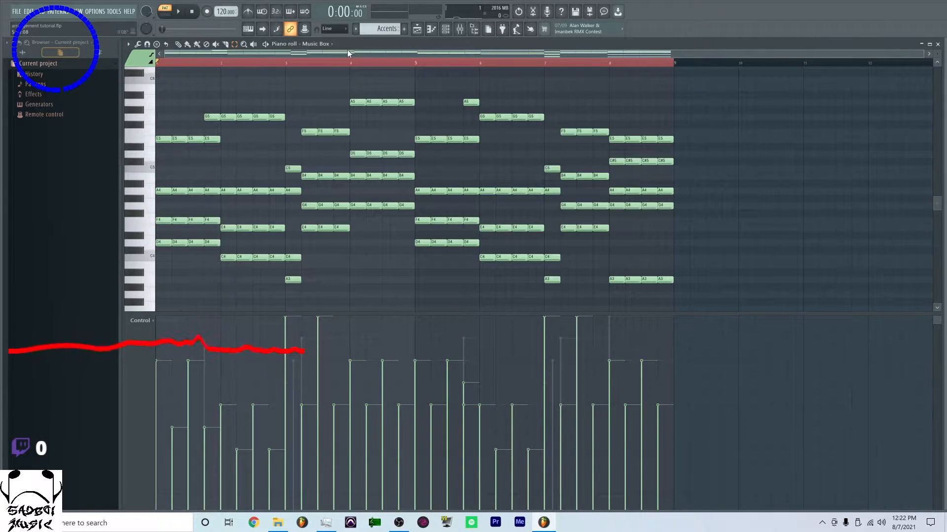
- Go back to the Steinway D channel, look over the pasted notes in the Accents pattern and remove them all
{"action": "left_click", "coordinate": [316, 44]}
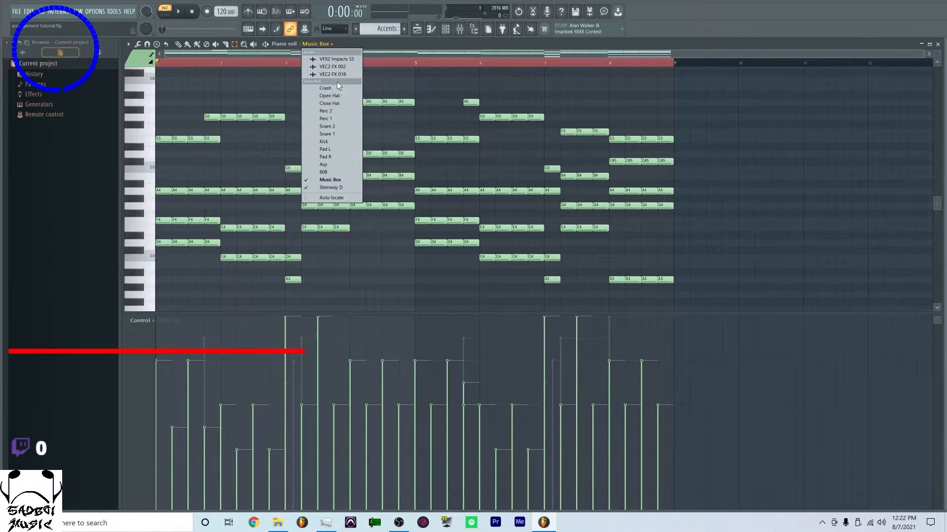
{"action": "left_click", "coordinate": [328, 187]}
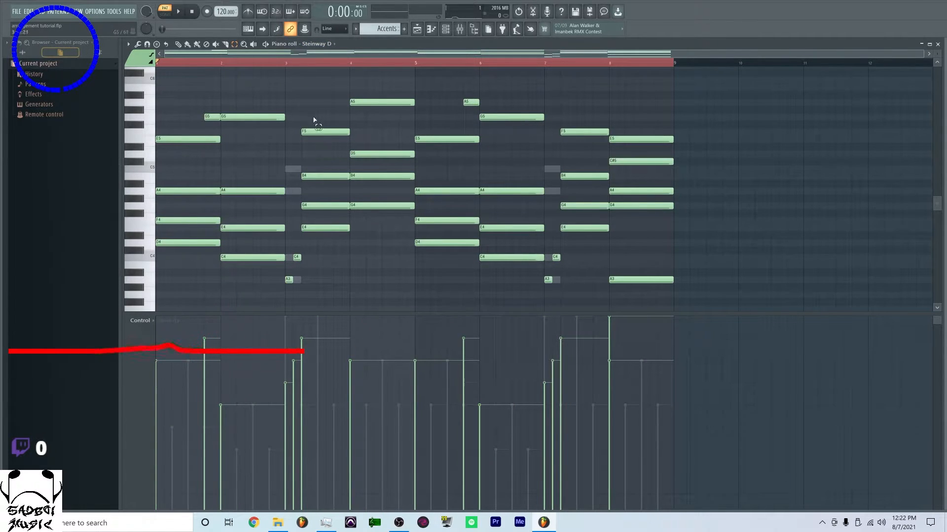
{"action": "scroll", "coordinate": [589, 212], "scroll_direction": "down", "scroll_amount": 6}
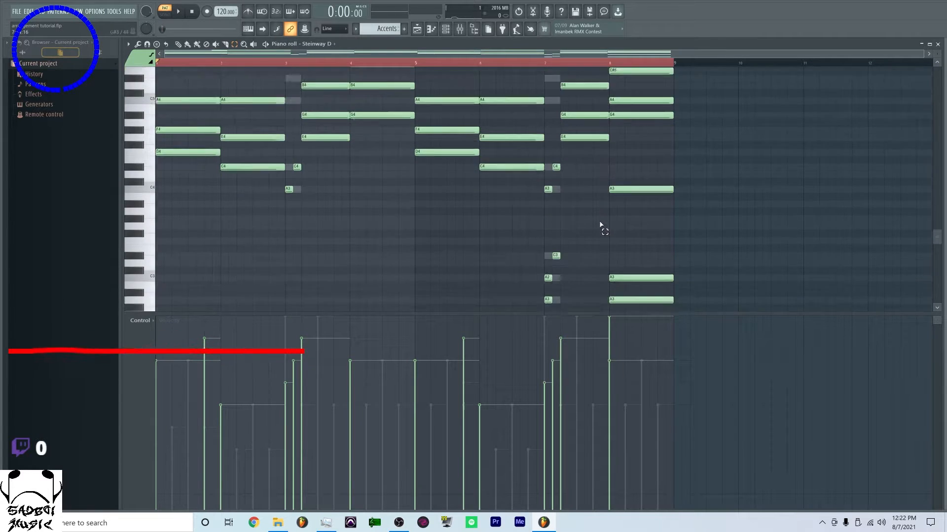
{"action": "scroll", "coordinate": [600, 232], "scroll_direction": "up", "scroll_amount": 3}
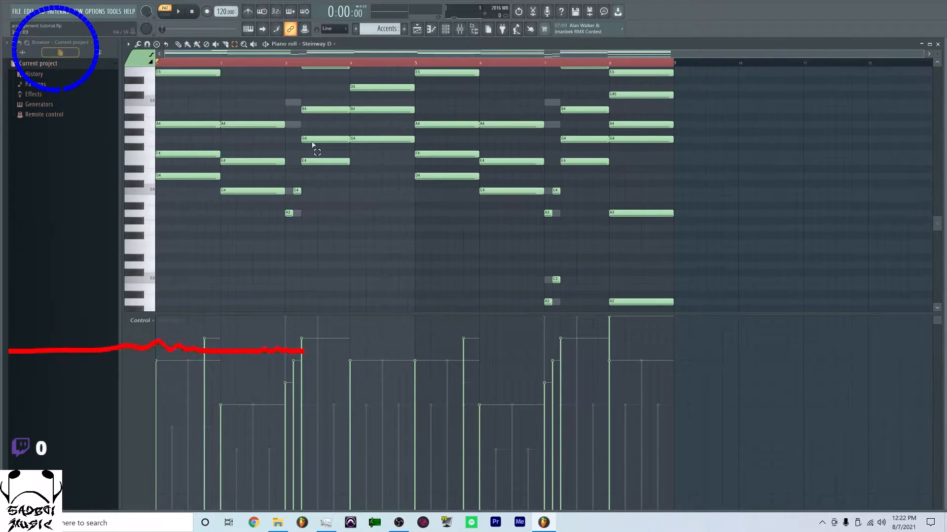
{"action": "scroll", "coordinate": [582, 252], "scroll_direction": "up", "scroll_amount": 1}
{"action": "left_click_drag", "start_coordinate": [641, 276], "coordinate": [160, 31]}
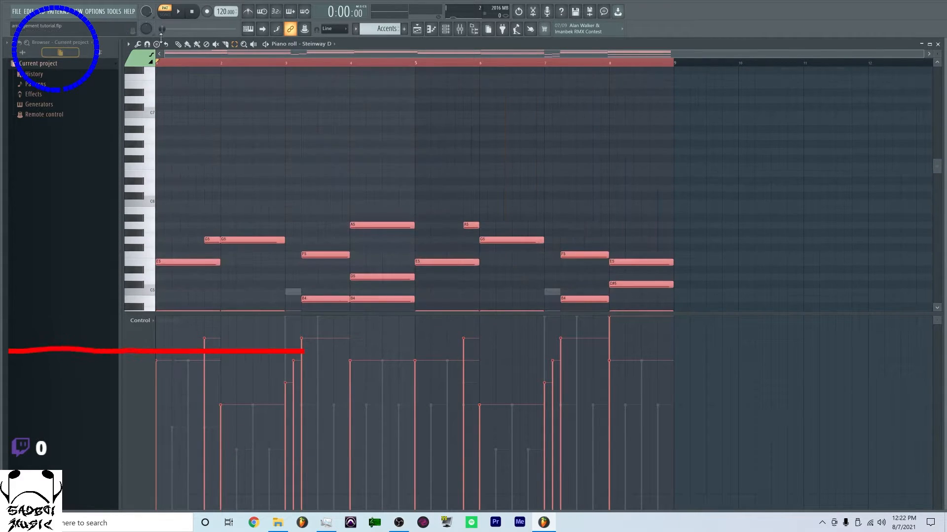
{"action": "key", "text": "ctrl+d"}
- Show the Music Box channel of the Accents pattern again and look over its notes
{"action": "left_click", "coordinate": [323, 45]}
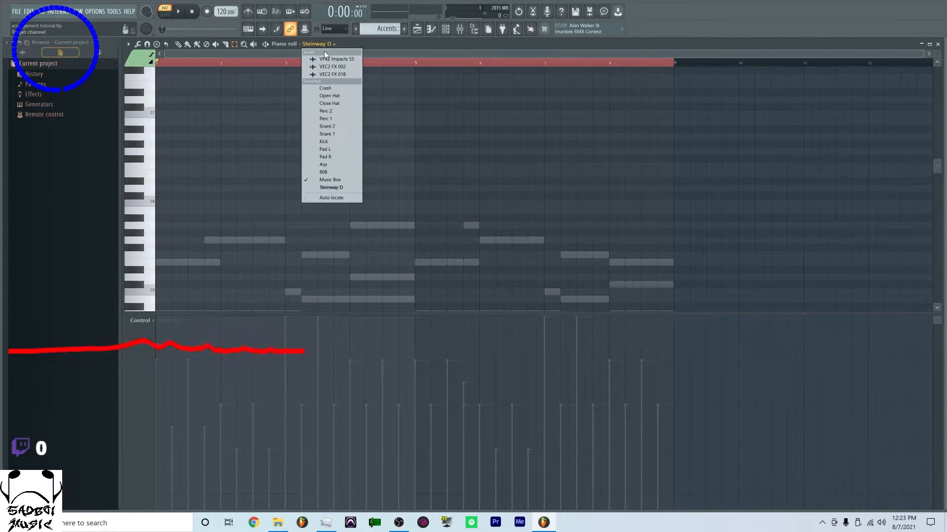
{"action": "left_click", "coordinate": [334, 180]}
{"action": "scroll", "coordinate": [444, 220], "scroll_direction": "down", "scroll_amount": 3}
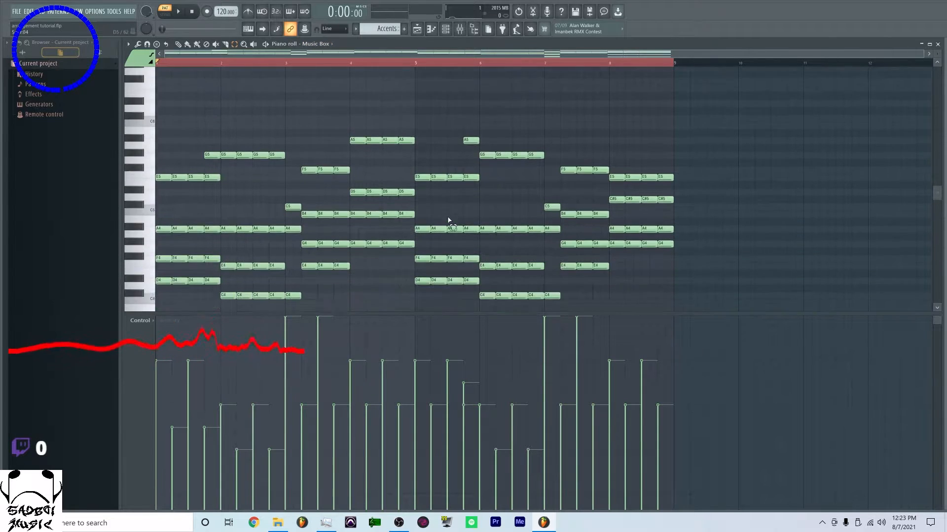
{"action": "scroll", "coordinate": [441, 222], "scroll_direction": "down", "scroll_amount": 1}
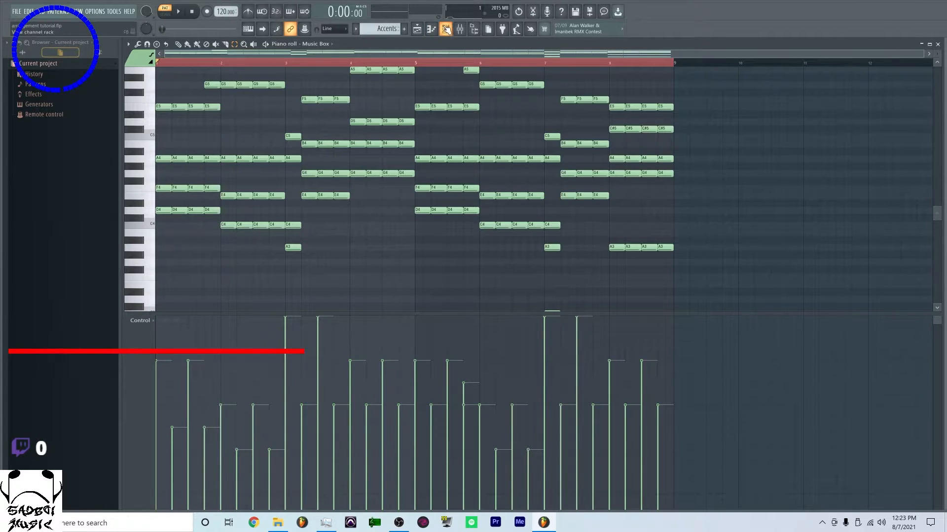
- Return to the playlist, switch to song mode, play the arrangement from the V2 marker through the P2 section and stop
{"action": "left_click", "coordinate": [447, 29]}
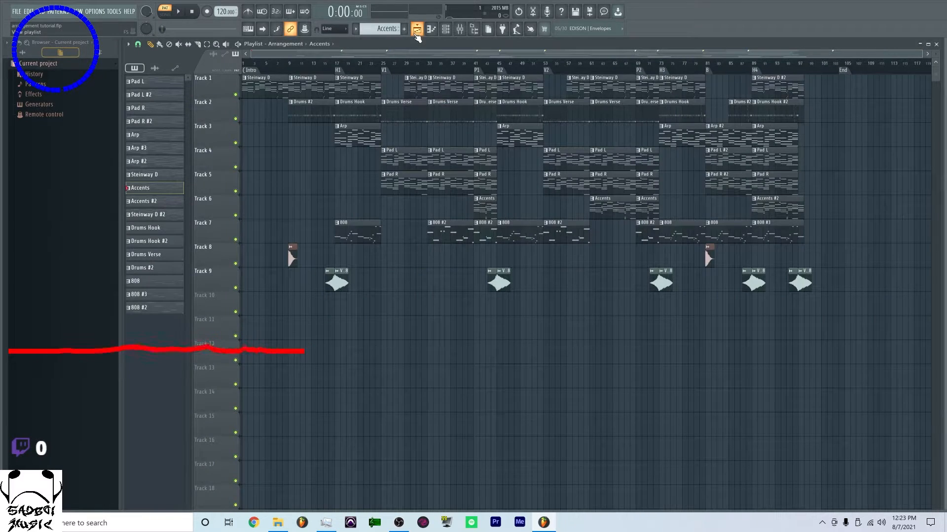
{"action": "left_click", "coordinate": [416, 29]}
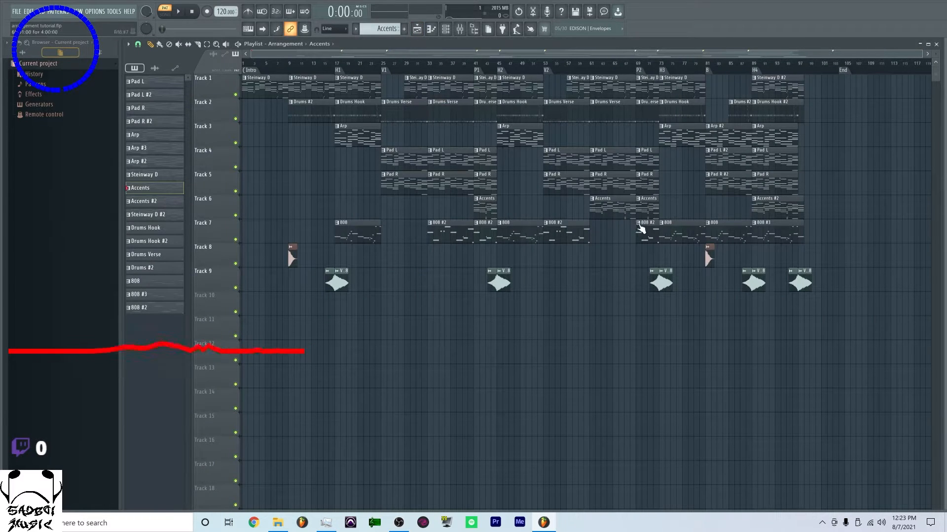
{"action": "left_click", "coordinate": [544, 69]}
{"action": "key", "text": "l"}
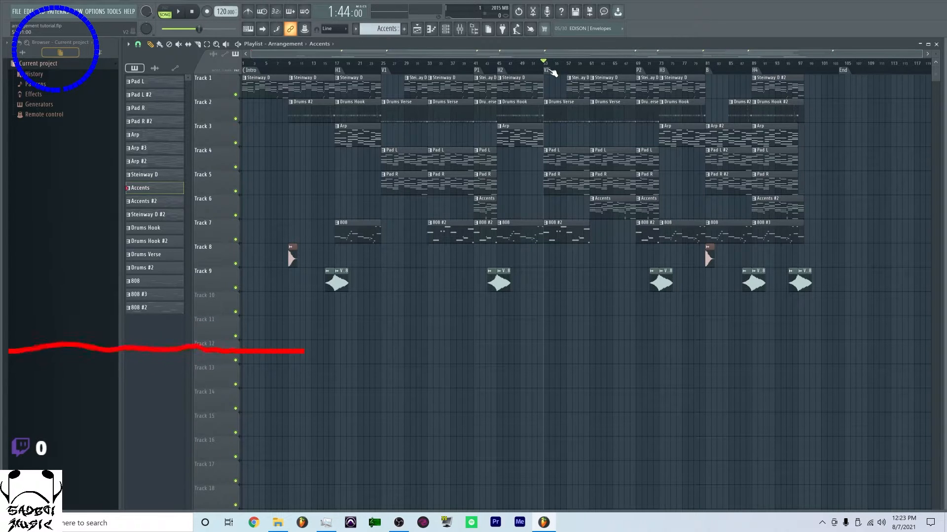
{"action": "key", "text": "space"}
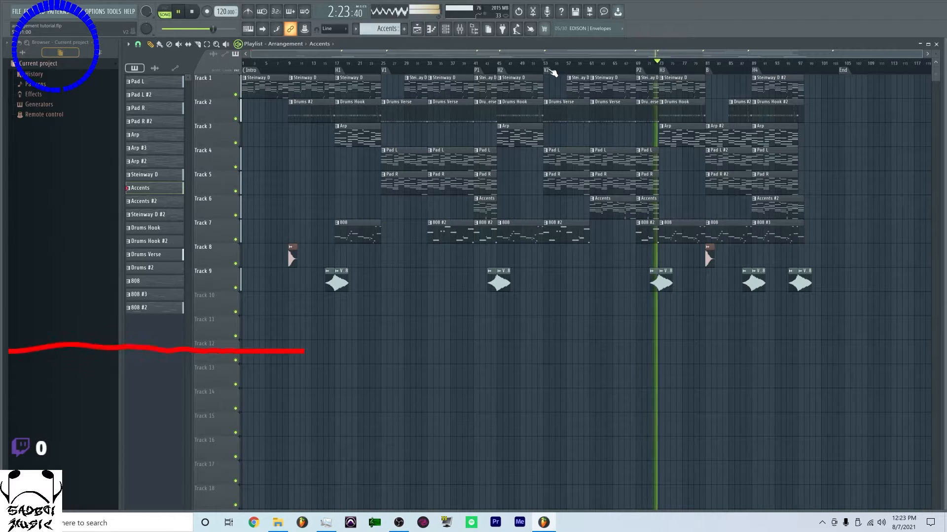
{"action": "key", "text": "space"}
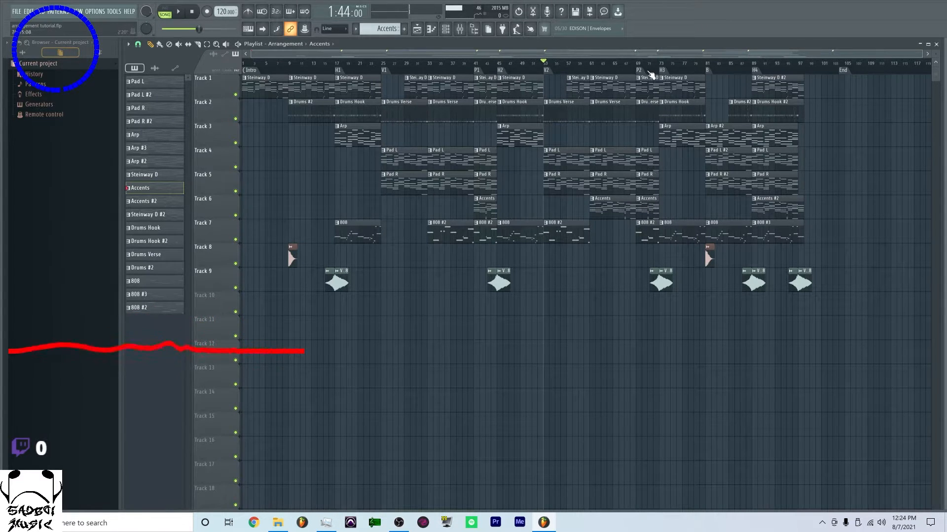
- Move the playhead to the P2 marker, back to P1, and on to H4 to compare these sections
{"action": "left_click", "coordinate": [637, 64]}
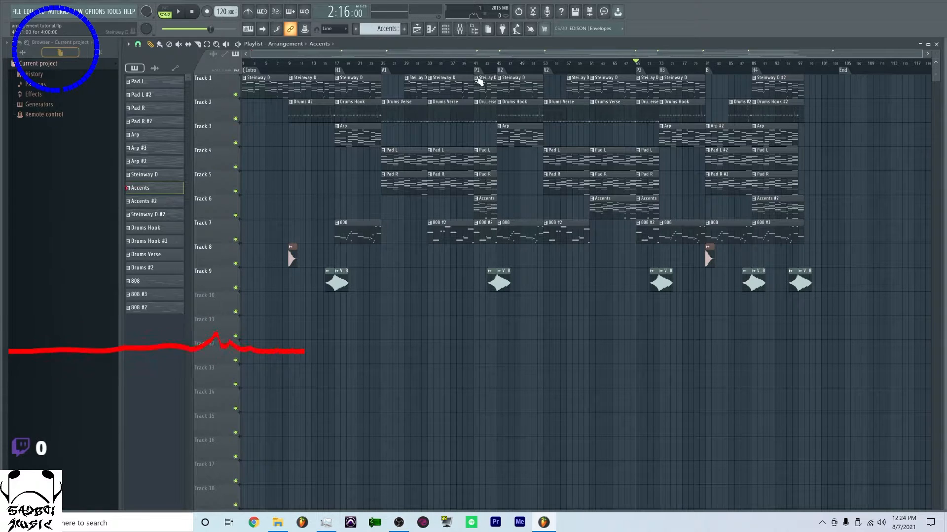
{"action": "left_click", "coordinate": [474, 64]}
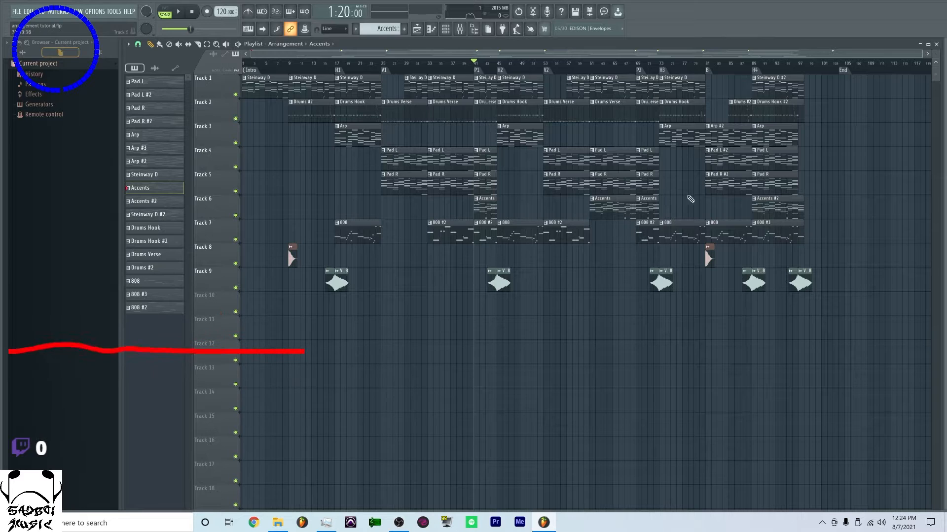
{"action": "left_click", "coordinate": [755, 68]}
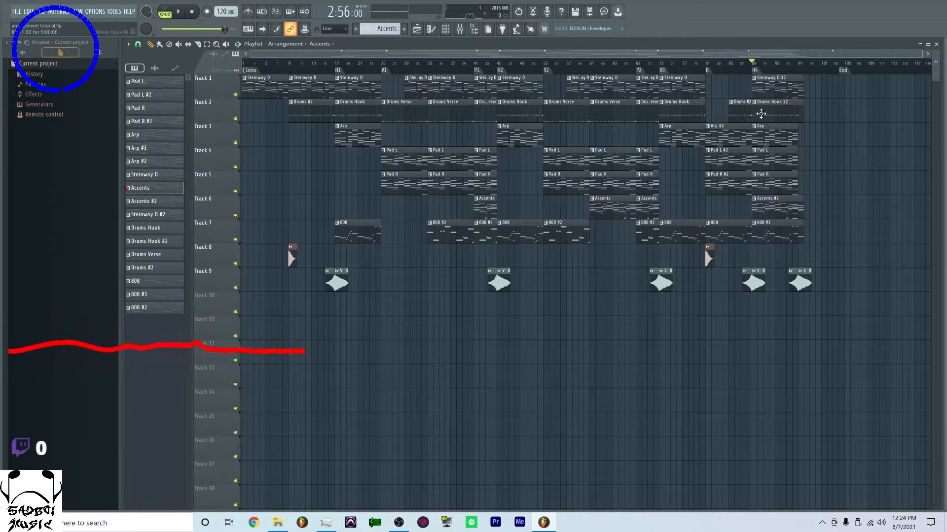
- Open the Accents #2 clip in the piano roll and select the held closing chord D5, A4, F4 and D4 at bar 9
{"action": "double_click", "coordinate": [766, 213]}
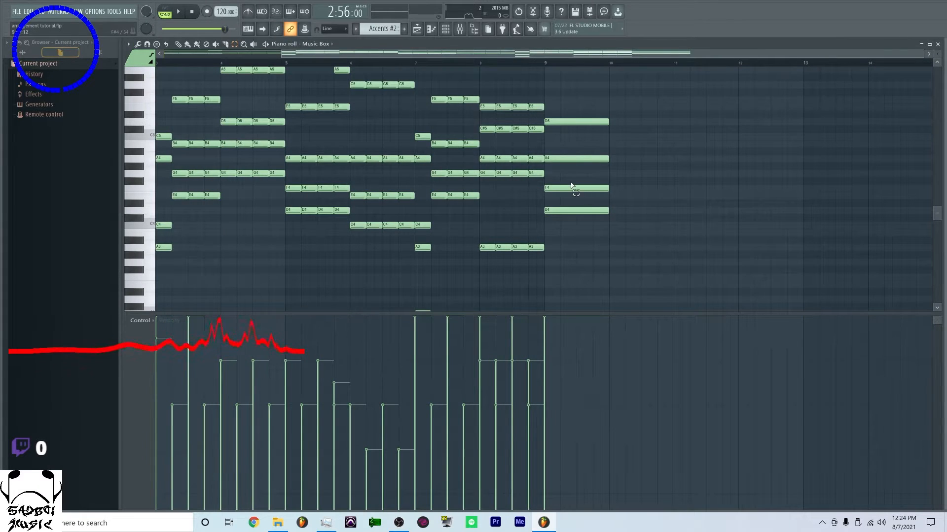
{"action": "scroll", "coordinate": [572, 190], "scroll_direction": "left", "scroll_amount": 3}
{"action": "scroll", "coordinate": [626, 232], "scroll_direction": "up", "scroll_amount": 1}
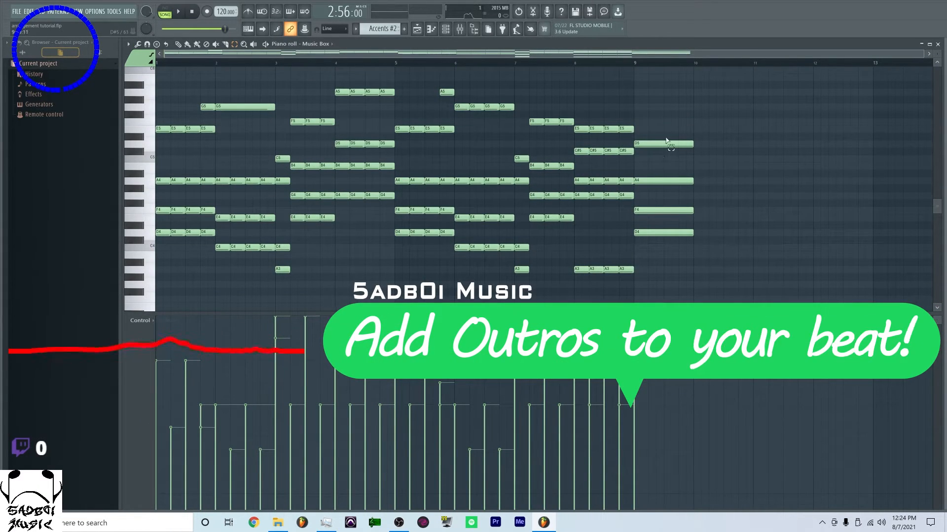
{"action": "left_click_drag", "start_coordinate": [655, 113], "coordinate": [664, 269]}
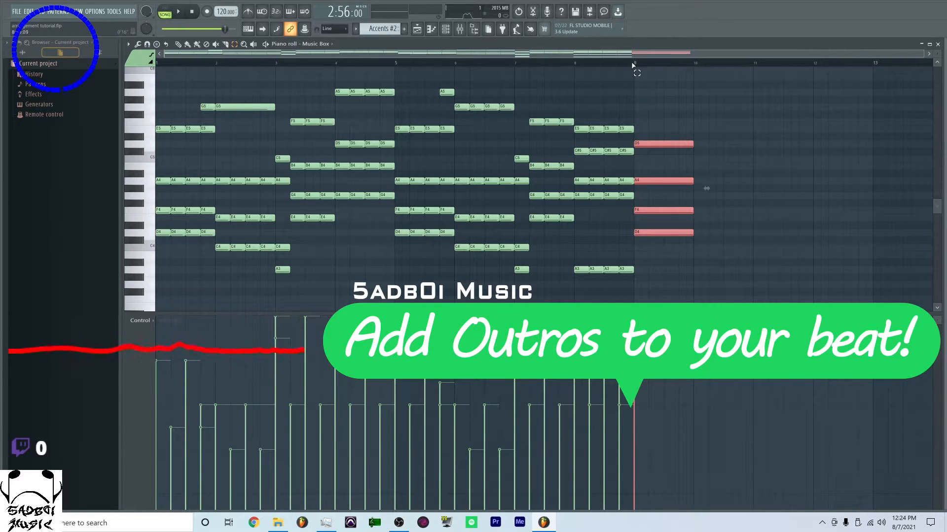
- Look over the held closing chord of the Accents #2 pattern at bar 9 and return to the playlist
{"action": "left_click_drag", "start_coordinate": [644, 266], "coordinate": [654, 116]}
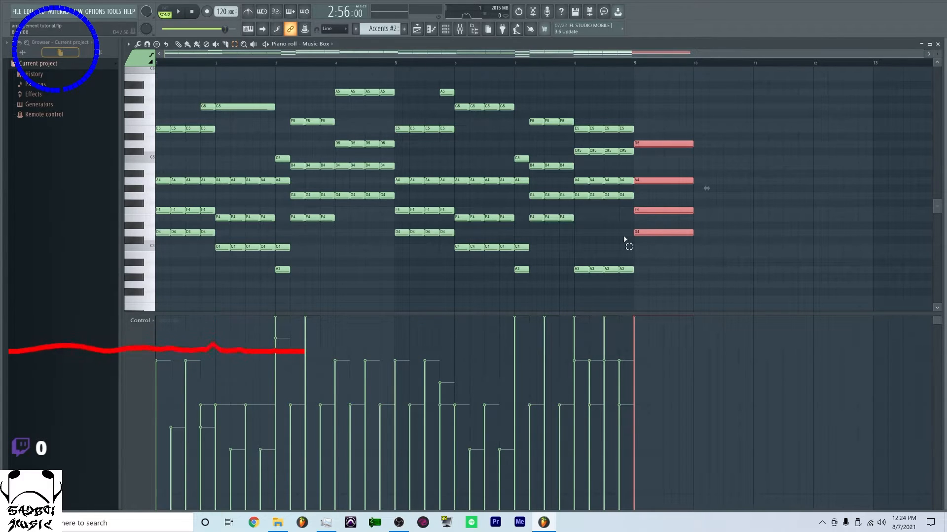
{"action": "left_click_drag", "start_coordinate": [672, 127], "coordinate": [661, 270]}
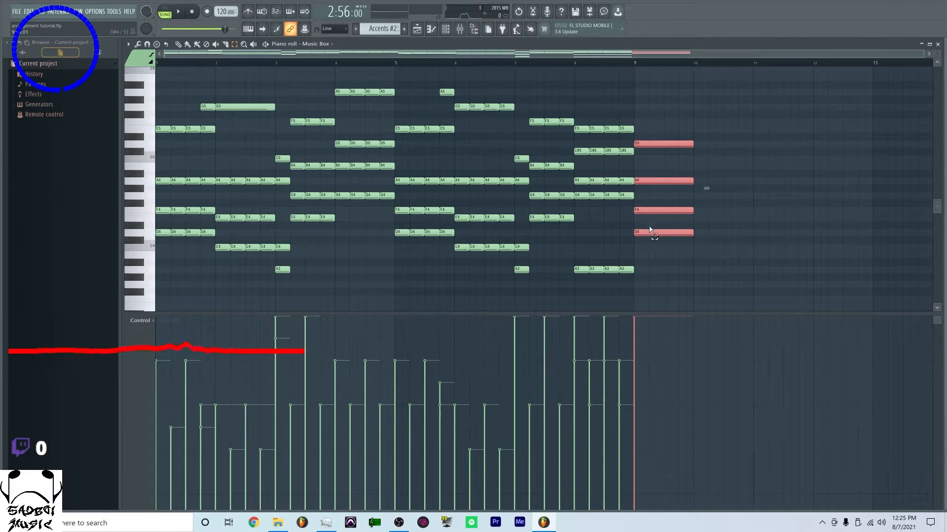
{"action": "left_click_drag", "start_coordinate": [666, 260], "coordinate": [647, 144]}
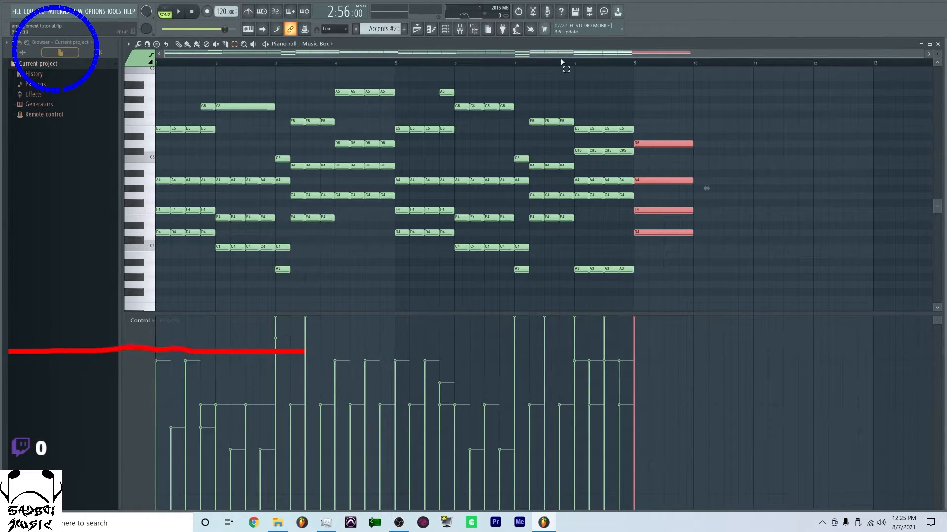
{"action": "left_click", "coordinate": [417, 28]}
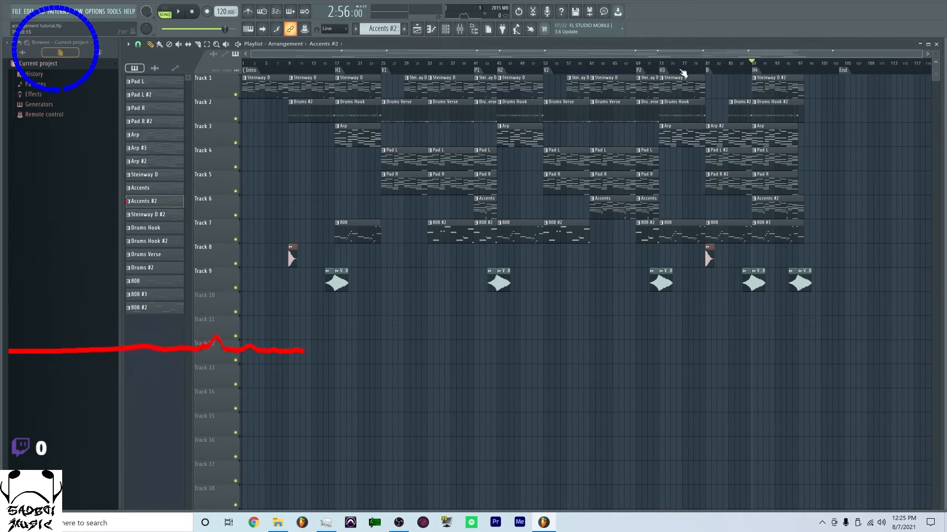
- Open the Steinway D #2 clip in the piano roll, look at its held closing chord at bar 9 and return to the playlist
{"action": "double_click", "coordinate": [782, 87]}
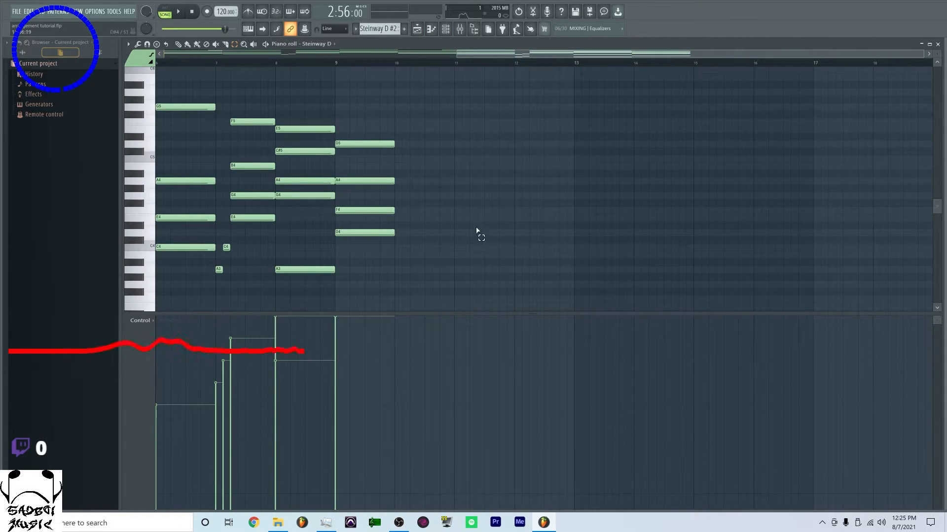
{"action": "left_click_drag", "start_coordinate": [402, 264], "coordinate": [405, 187]}
{"action": "left_click", "coordinate": [417, 29]}
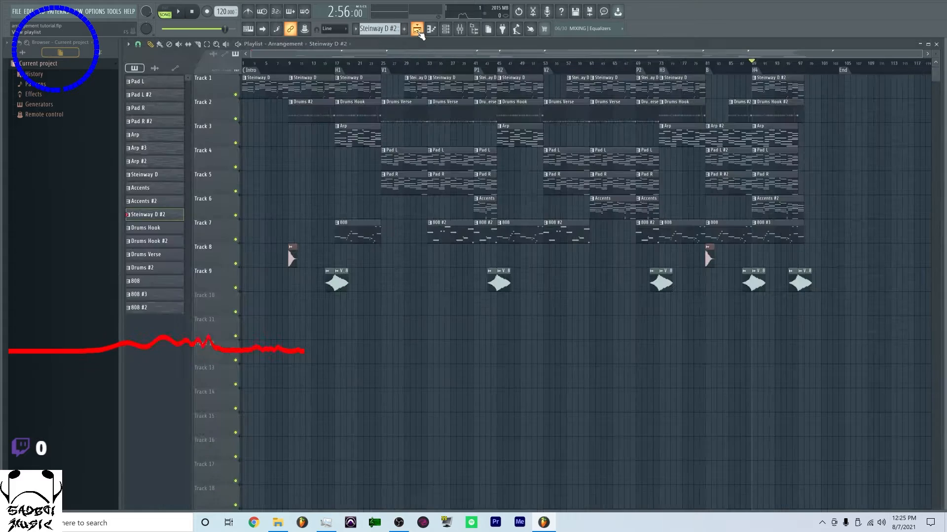
- Open the 808 #3 clip in the piano roll, select its held closing D5 note at bar 9 and return to the playlist
{"action": "double_click", "coordinate": [761, 233]}
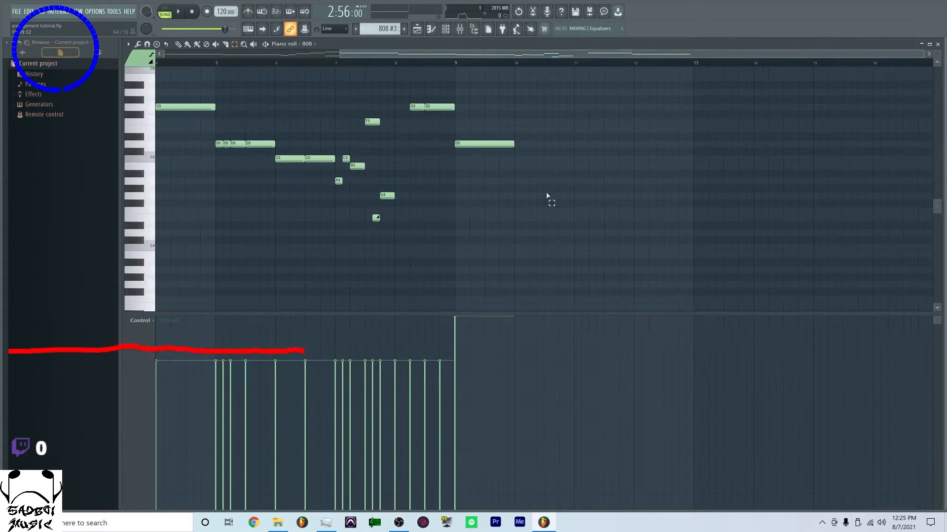
{"action": "left_click", "coordinate": [491, 143]}
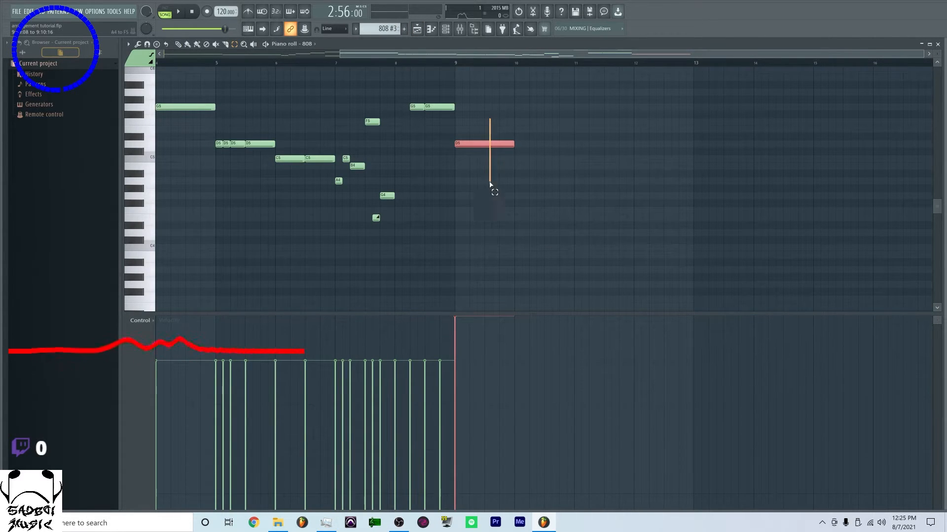
{"action": "left_click", "coordinate": [431, 29]}
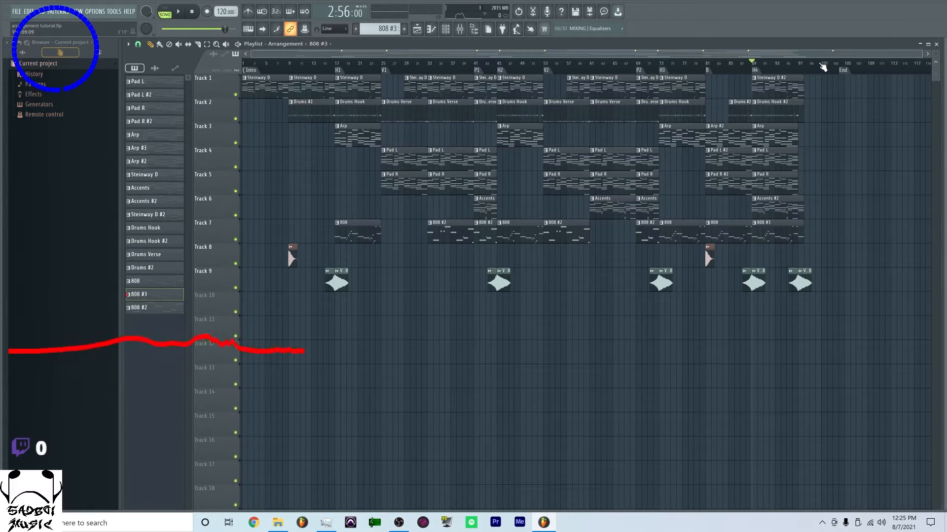
- Move the playhead to bar 85, play the arrangement through the end of the outro and stop
{"action": "left_click", "coordinate": [730, 70]}
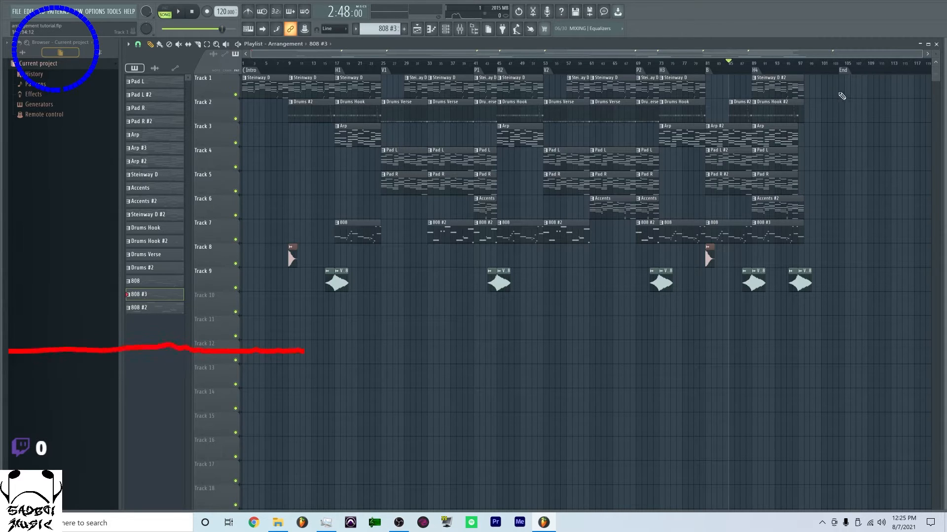
{"action": "key", "text": "space"}
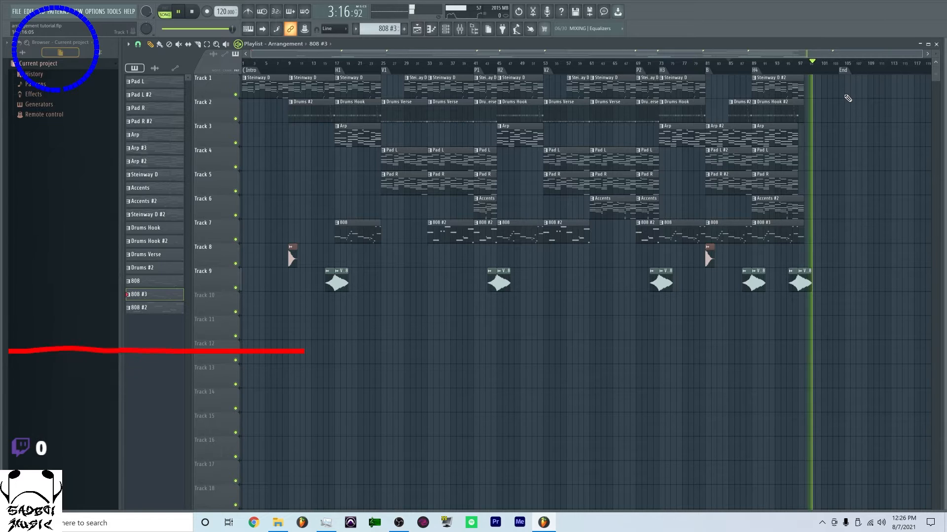
{"action": "key", "text": "space"}
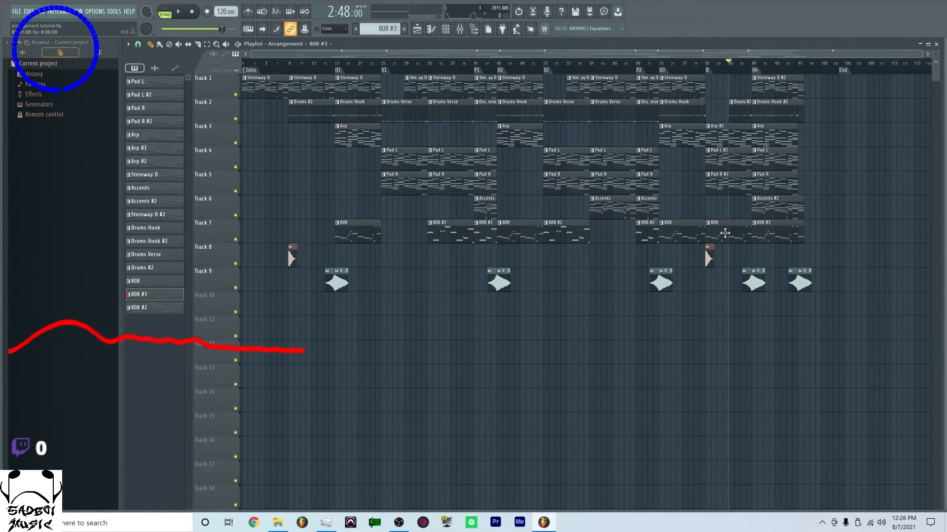
- Open the Arp clip at the H4 marker in the piano roll, select notes near its end and return to the playlist
{"action": "right_click", "coordinate": [755, 128]}
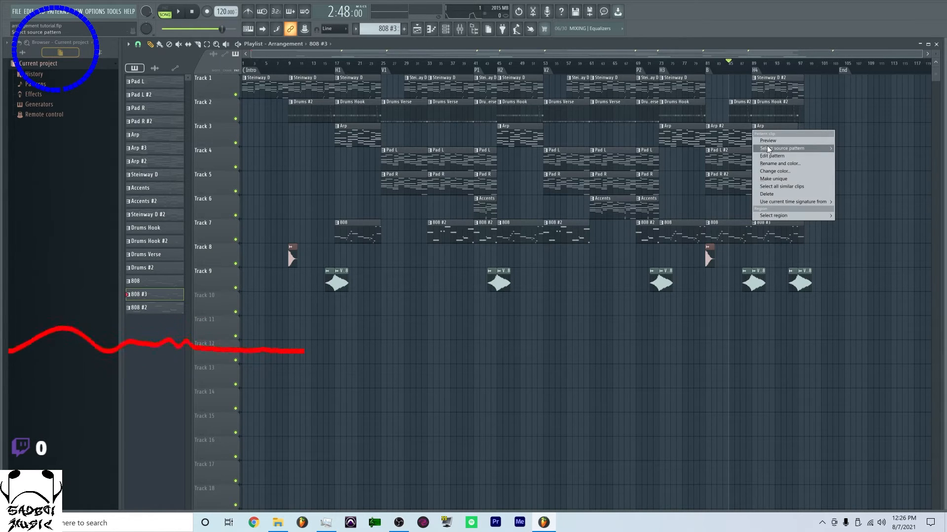
{"action": "left_click", "coordinate": [745, 123]}
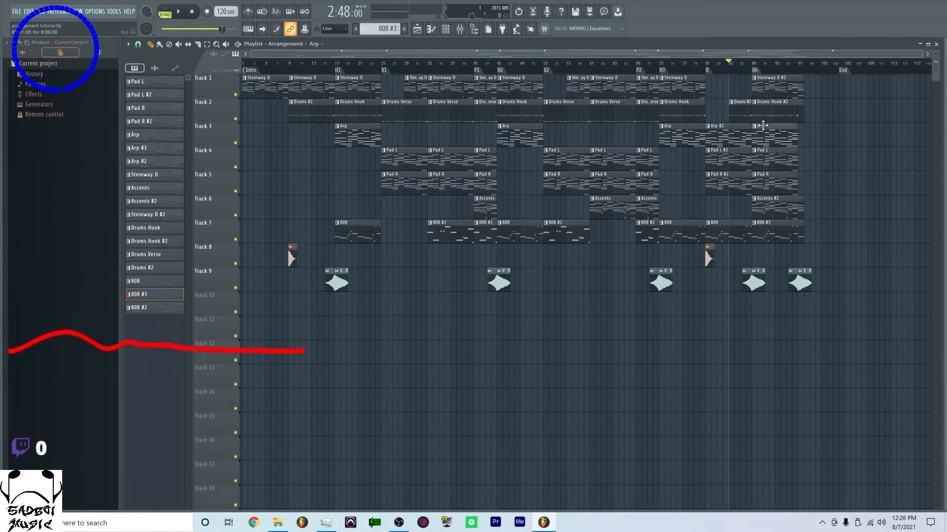
{"action": "double_click", "coordinate": [763, 126]}
{"action": "scroll", "coordinate": [549, 217], "scroll_direction": "up", "scroll_amount": 4}
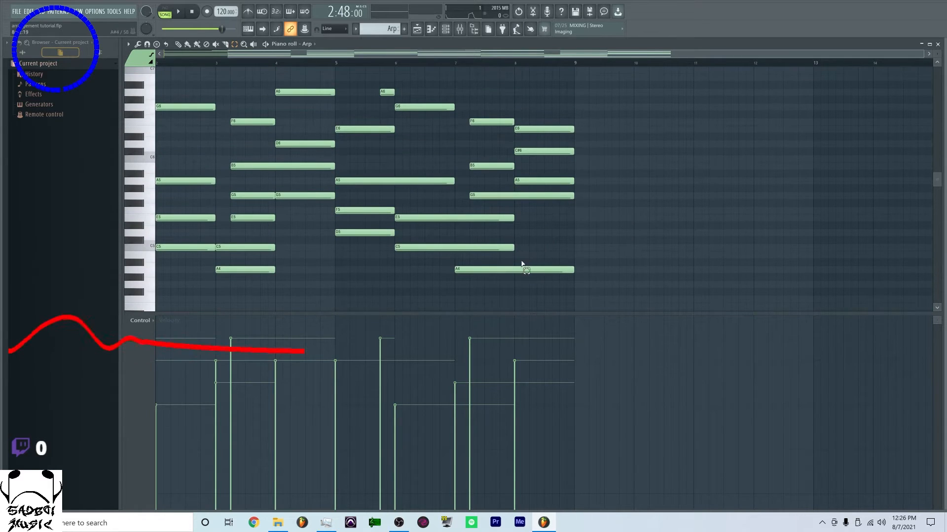
{"action": "left_click_drag", "start_coordinate": [510, 293], "coordinate": [508, 101]}
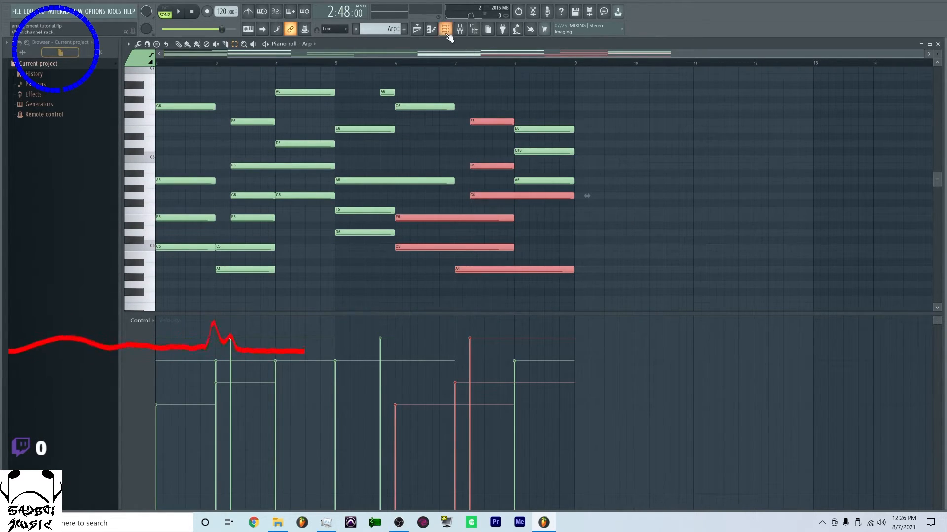
{"action": "left_click", "coordinate": [428, 29]}
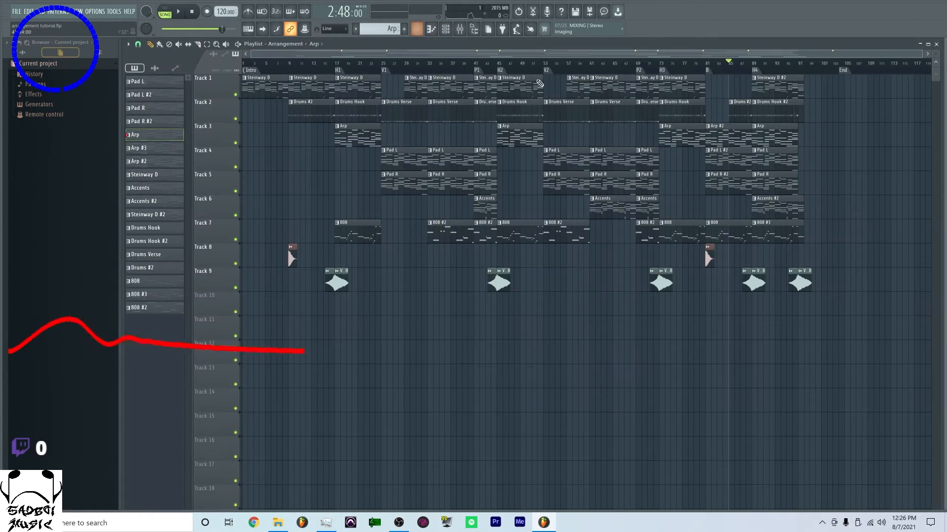
- Switch the source pattern of the Arp clip at the H4 marker to Arp #3
{"action": "left_click", "coordinate": [758, 129]}
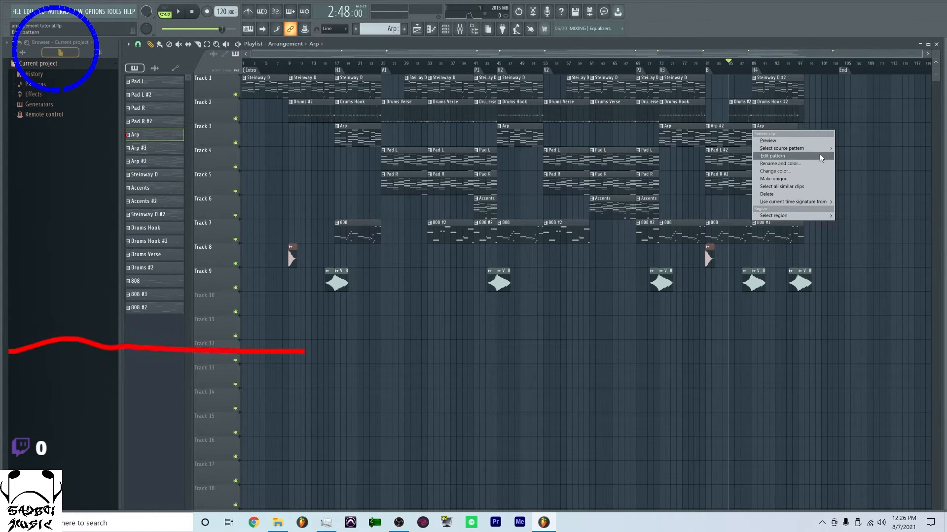
{"action": "mouse_move", "coordinate": [825, 149]}
{"action": "left_click", "coordinate": [850, 186]}
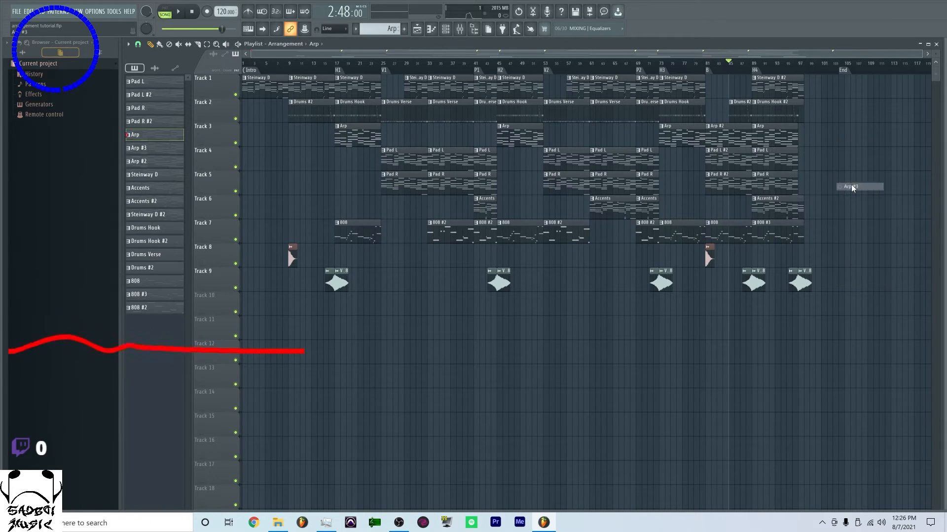
- Open the Arp #3 clip in the piano roll, examine its final chord at bar 8 and return to the playlist
{"action": "double_click", "coordinate": [775, 129]}
{"action": "scroll", "coordinate": [481, 200], "scroll_direction": "up", "scroll_amount": 3}
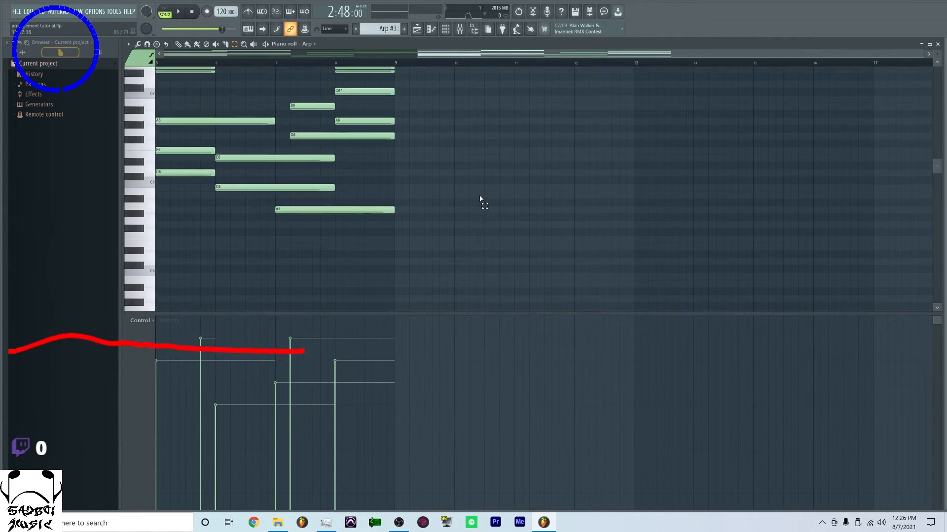
{"action": "left_click_drag", "start_coordinate": [367, 281], "coordinate": [356, 96]}
{"action": "left_click", "coordinate": [418, 30]}
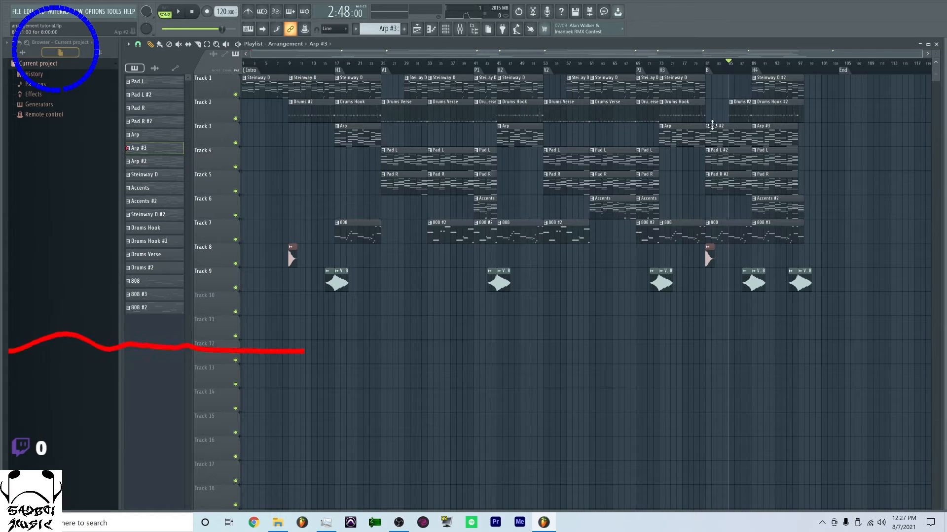
- Open the Arp clip at the H3 marker, mark its final chord at bar 8 for comparison and return to the playlist
{"action": "double_click", "coordinate": [677, 135]}
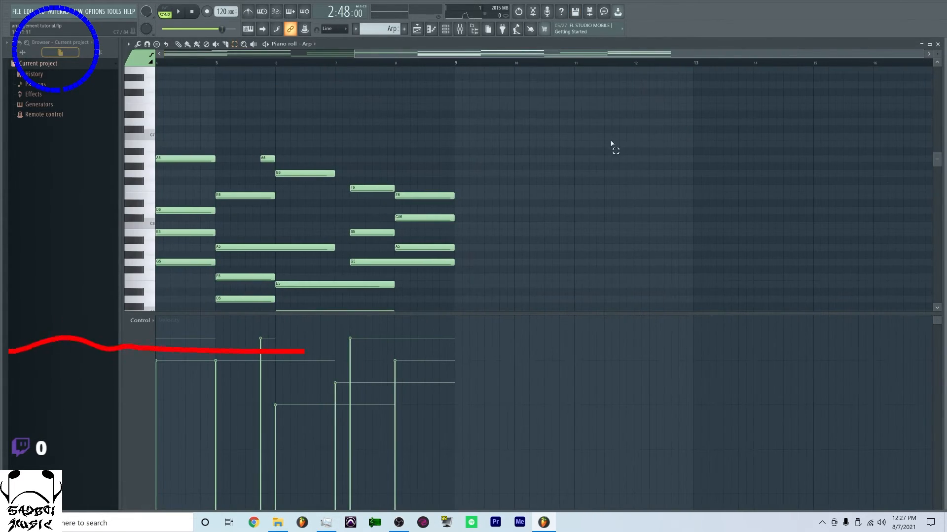
{"action": "scroll", "coordinate": [434, 241], "scroll_direction": "down", "scroll_amount": 4}
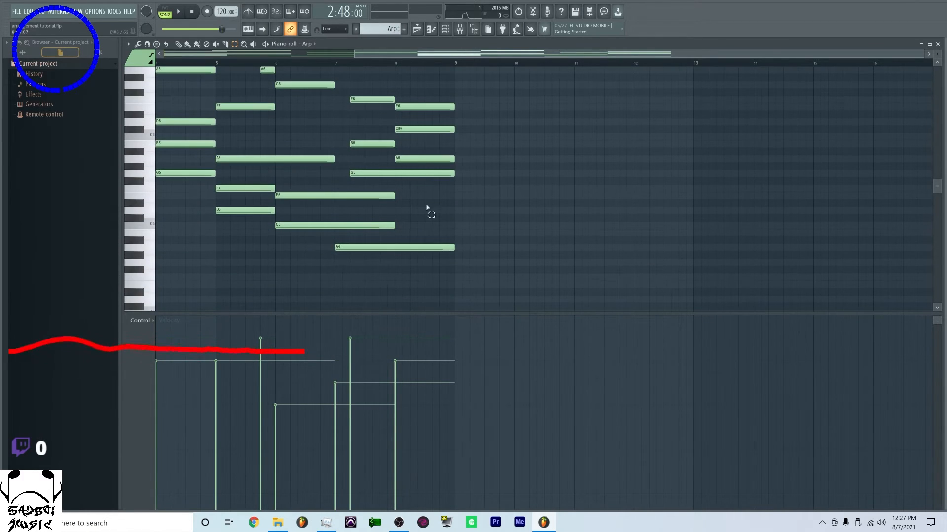
{"action": "left_click_drag", "start_coordinate": [421, 268], "coordinate": [438, 85]}
{"action": "left_click", "coordinate": [445, 29]}
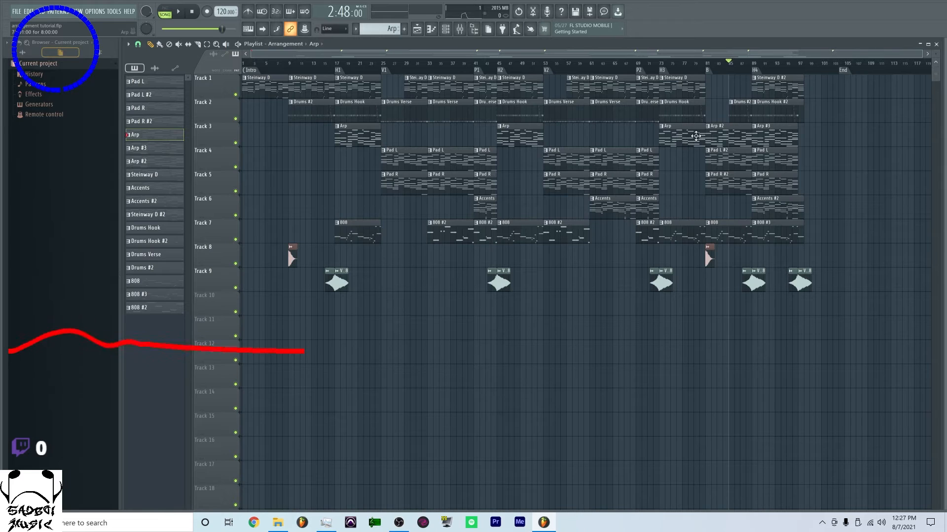
- Open the Arp #2 clip in the piano roll, select its final chord at bar 8 and return to the playlist
{"action": "double_click", "coordinate": [723, 143]}
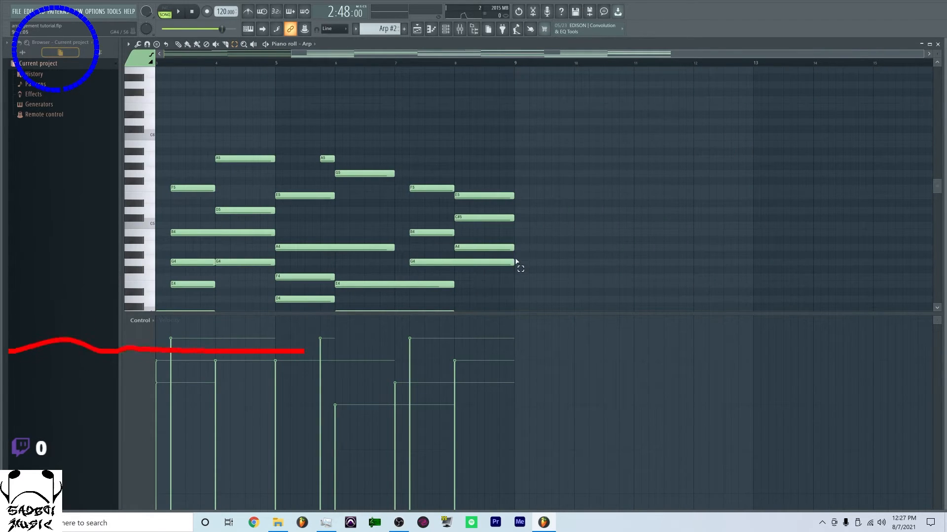
{"action": "scroll", "coordinate": [516, 261], "scroll_direction": "down", "scroll_amount": 3}
{"action": "left_click_drag", "start_coordinate": [486, 291], "coordinate": [473, 74]}
{"action": "left_click", "coordinate": [431, 29]}
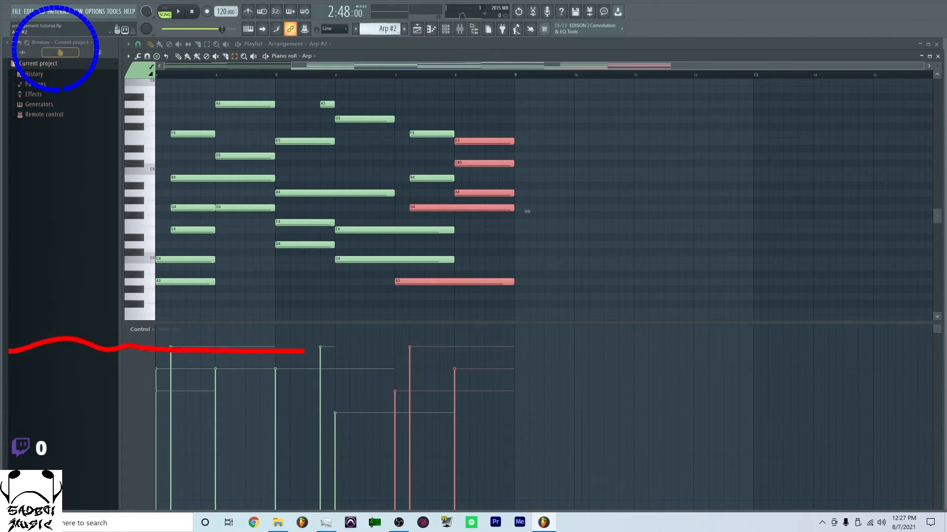
{"action": "left_click", "coordinate": [417, 30]}
- Reopen the Arp #3 clip in the piano roll and compare the pitch range of its closing notes
{"action": "left_click", "coordinate": [760, 134]}
{"action": "double_click", "coordinate": [770, 135]}
{"action": "scroll", "coordinate": [446, 213], "scroll_direction": "up", "scroll_amount": 3}
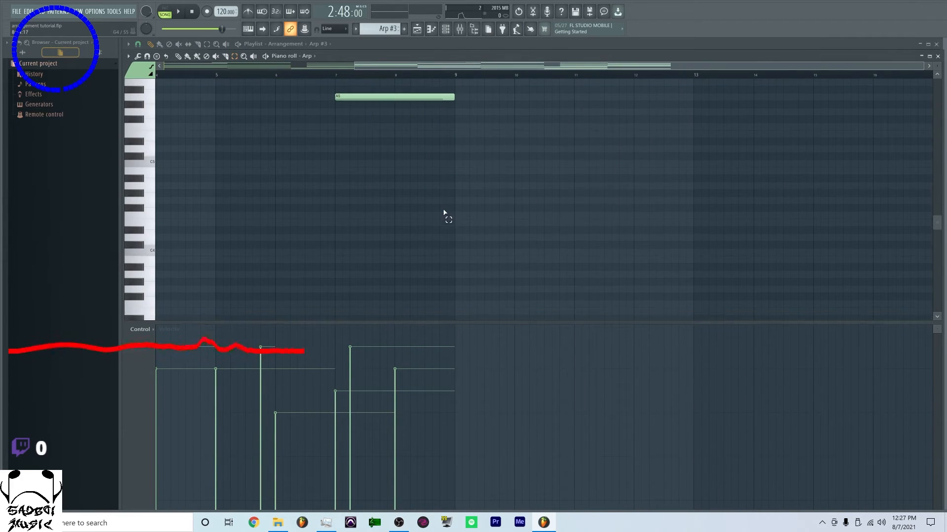
{"action": "scroll", "coordinate": [449, 237], "scroll_direction": "up", "scroll_amount": 2}
{"action": "left_click_drag", "start_coordinate": [434, 306], "coordinate": [421, 131]}
- Return to the playlist, play the outro from bar 85 past the last clips with Arp #3 in place and stop
{"action": "left_click", "coordinate": [420, 32]}
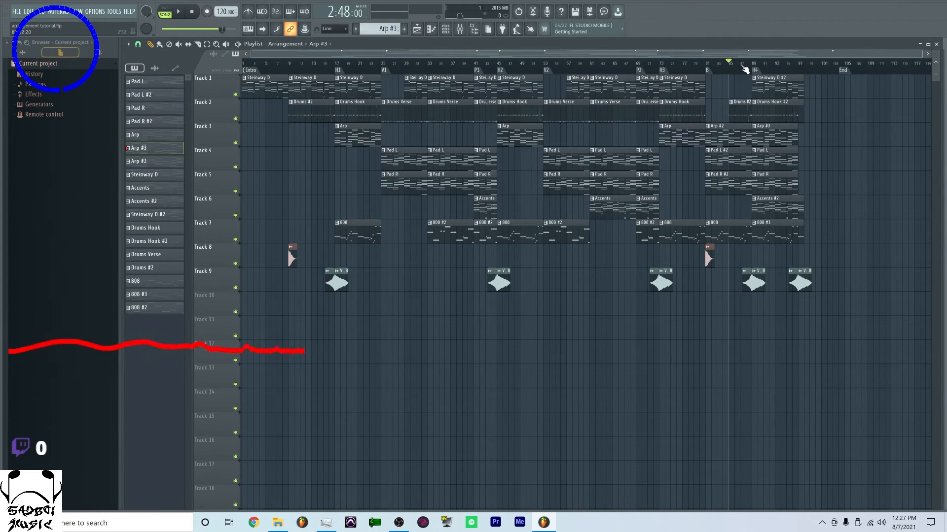
{"action": "key", "text": "space"}
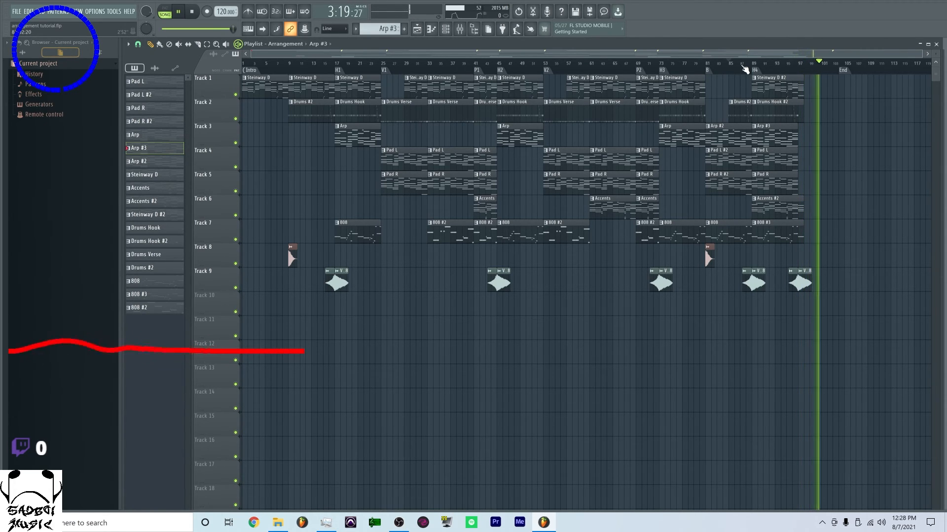
{"action": "key", "text": "space"}
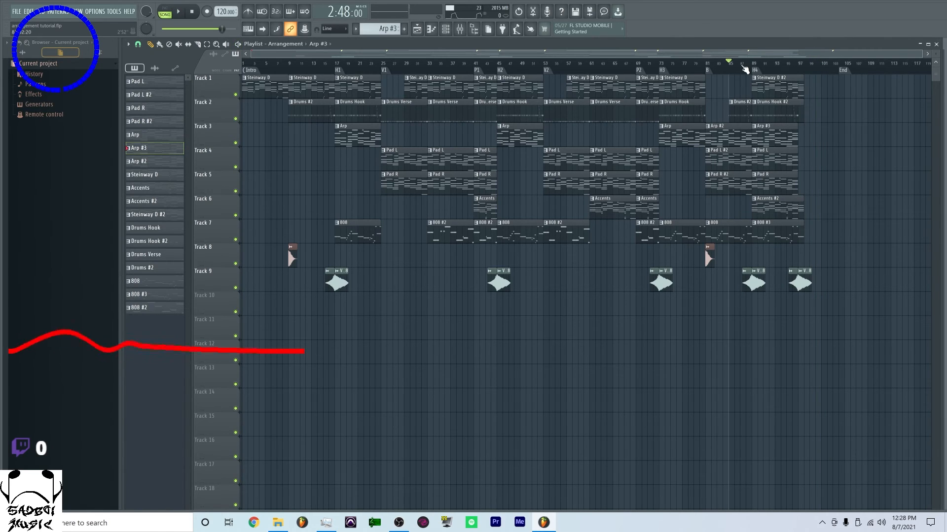